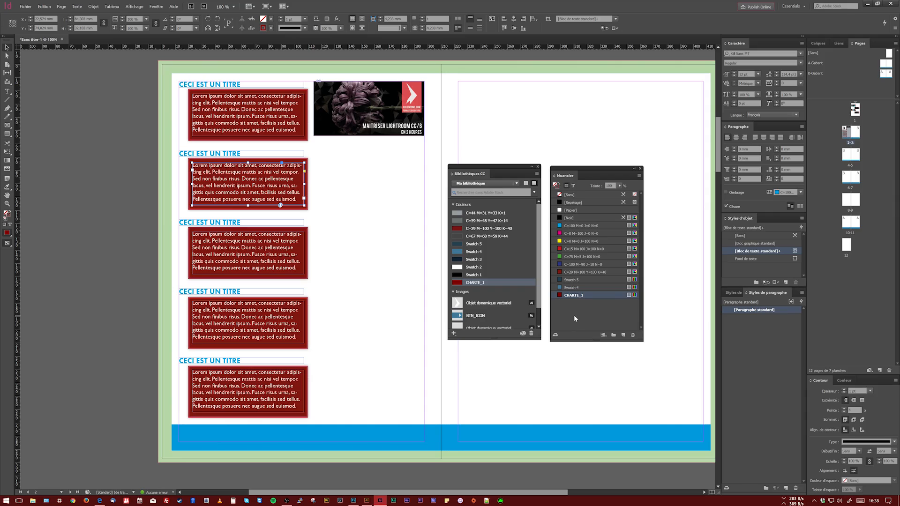
Duplicate the CHARTE_1 swatch and switch the copy's colour mode to CMJN.
click(623, 335)
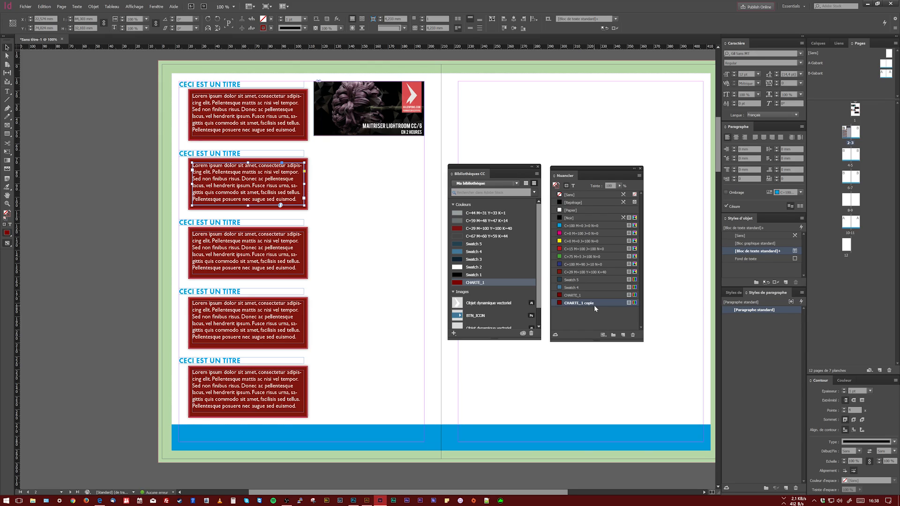
double_click(562, 303)
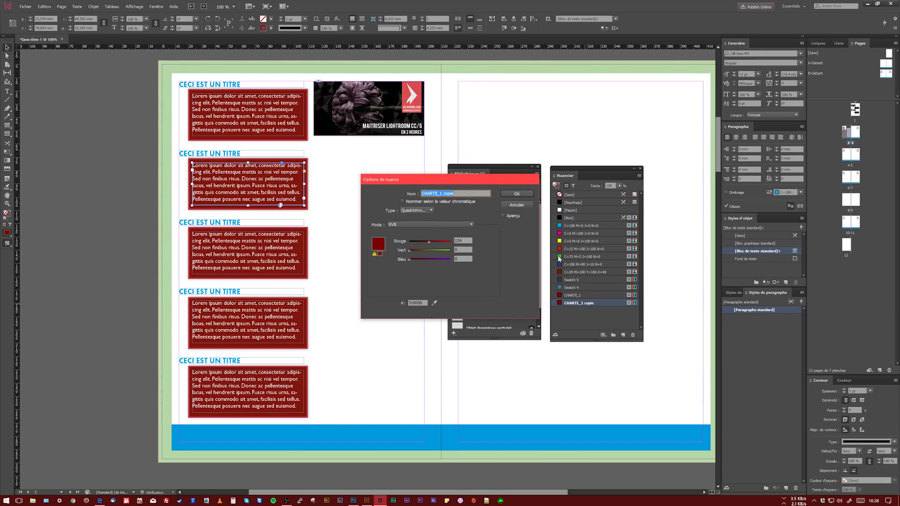
drag(469, 180, 378, 170)
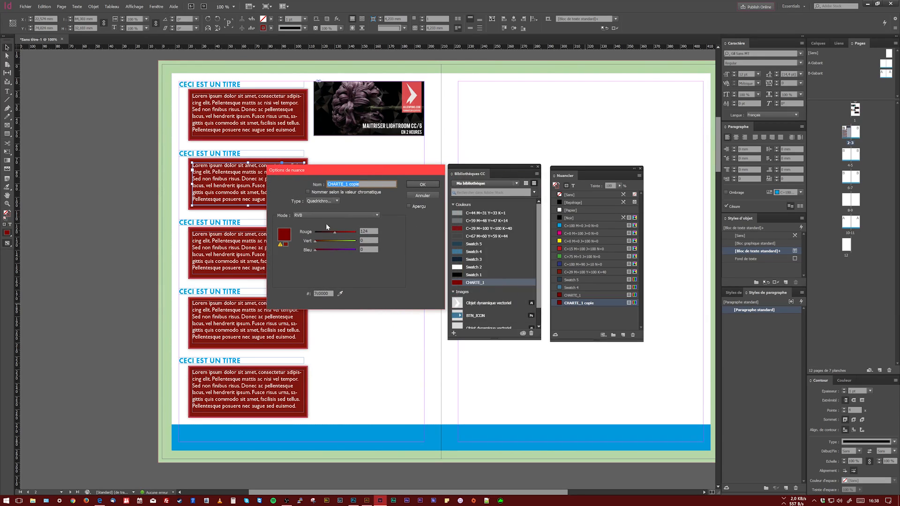
click(338, 217)
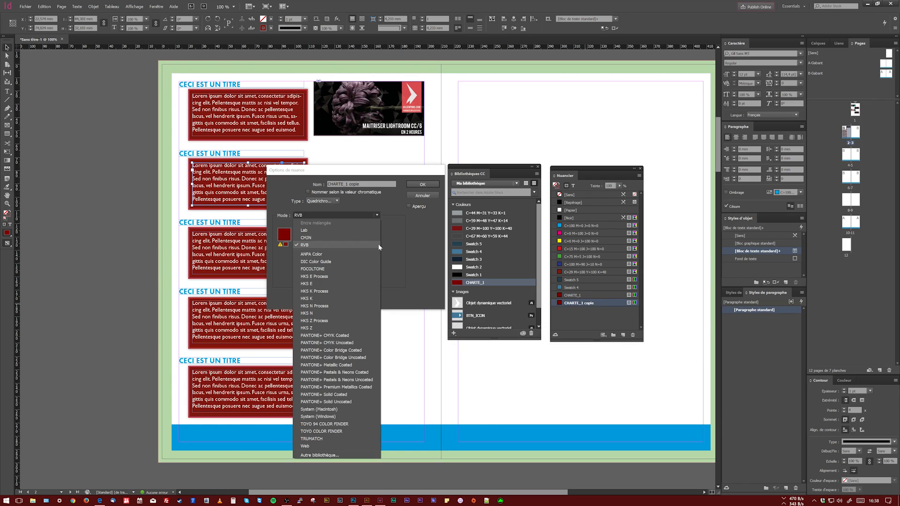
key(Up)
key(Return)
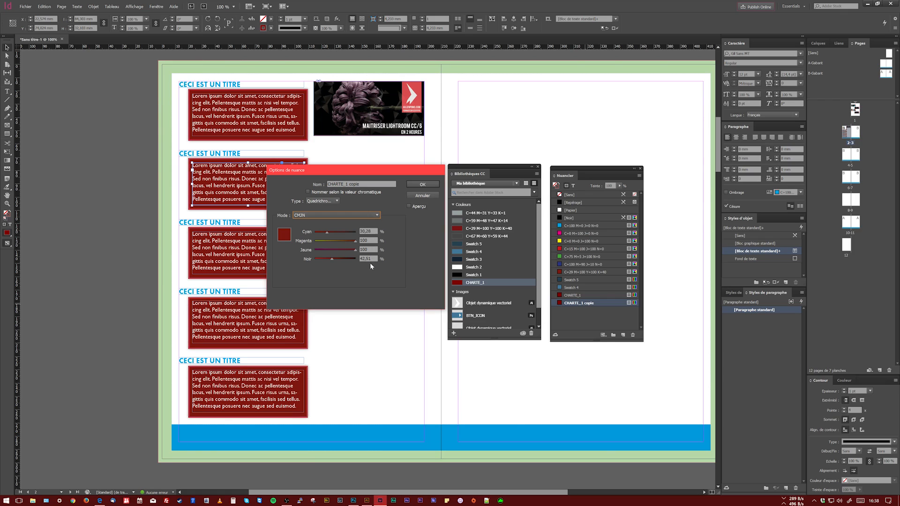
Set the copied swatch's magenta to 0 % and rename it Pistache.
drag(354, 246, 287, 240)
triple_click(360, 184)
text(Pistacho)
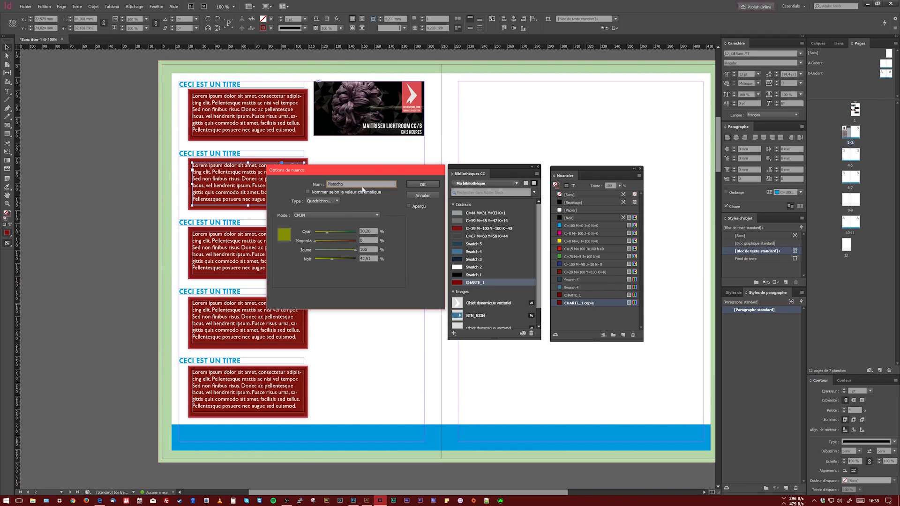
click(422, 185)
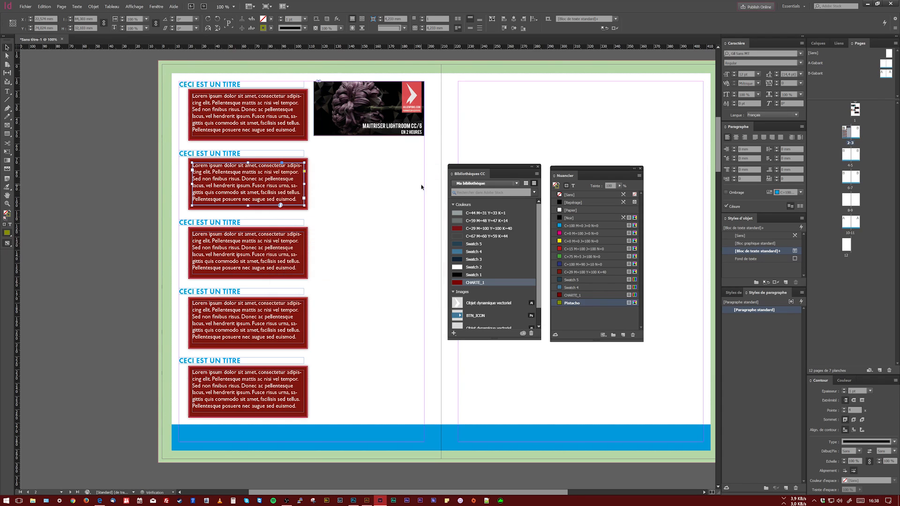
Create a colour group named Mes couleurs from the Pistache swatch.
click(602, 335)
text(Mes couleurs)
key(ctrl+a)
key(Return)
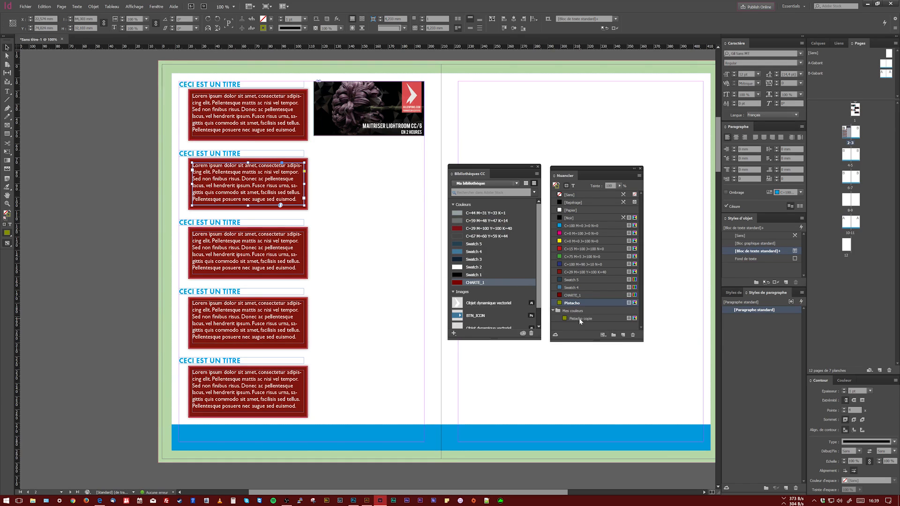
click(613, 335)
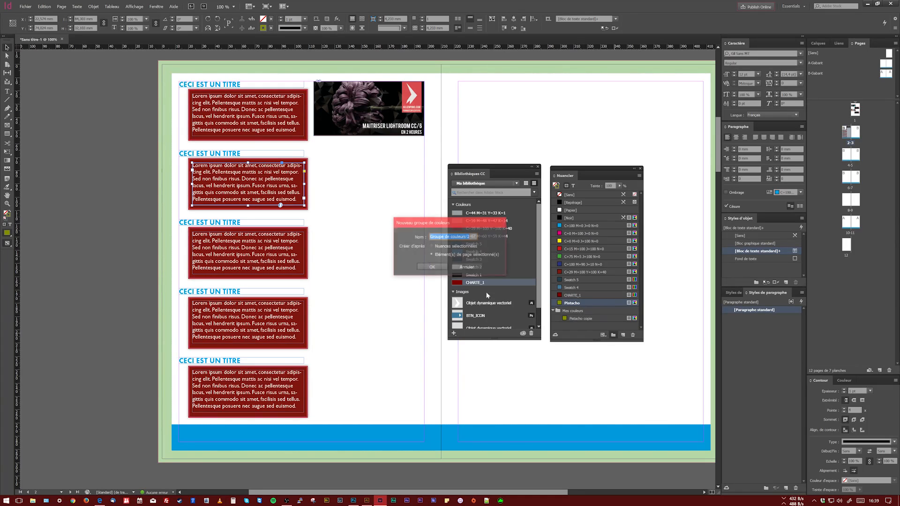
click(467, 268)
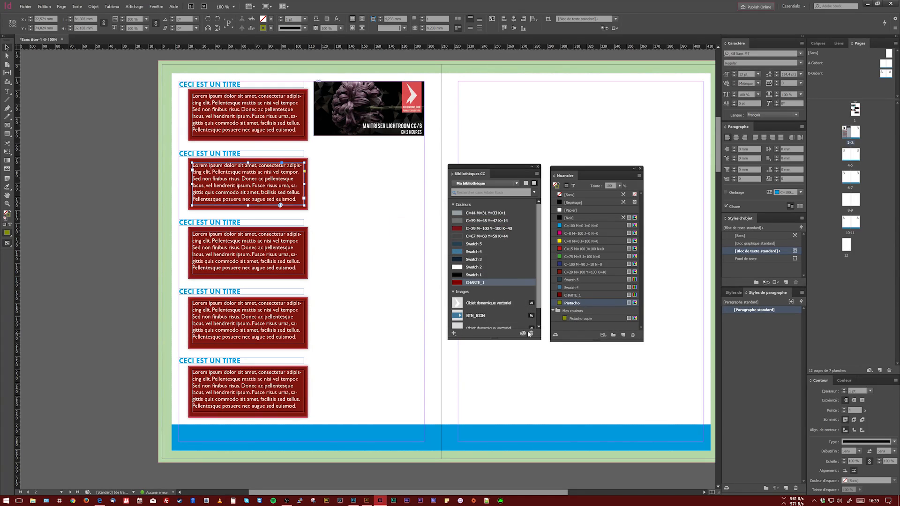
Delete the Pistache copy from the Mes couleurs group and move the original Pistache swatch into it.
click(583, 318)
drag(623, 326, 633, 334)
drag(576, 304, 576, 313)
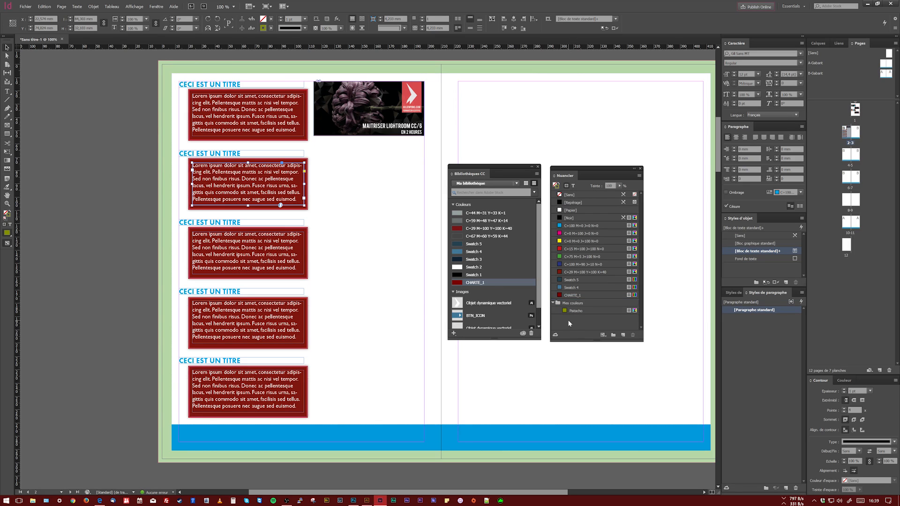
Filter the swatches by gradients and by colour groups, and return to showing all swatches.
click(603, 335)
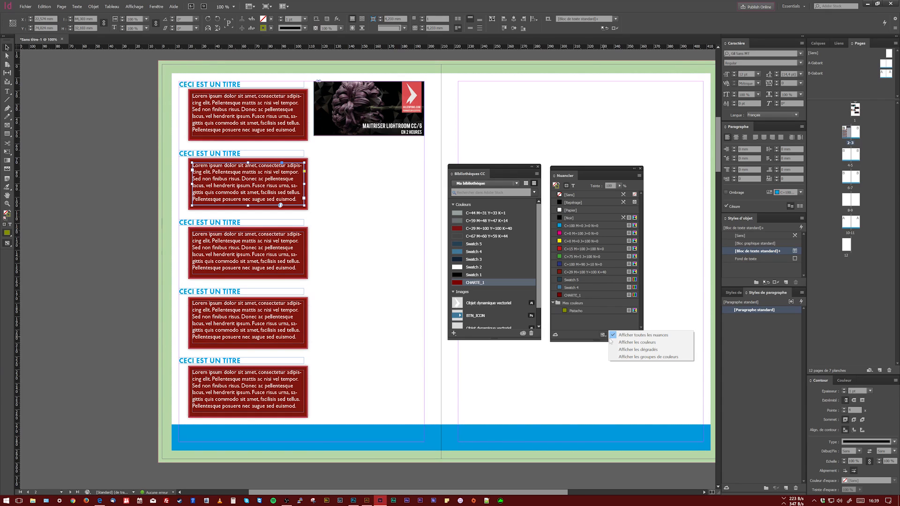
click(631, 349)
click(603, 335)
click(619, 356)
click(558, 196)
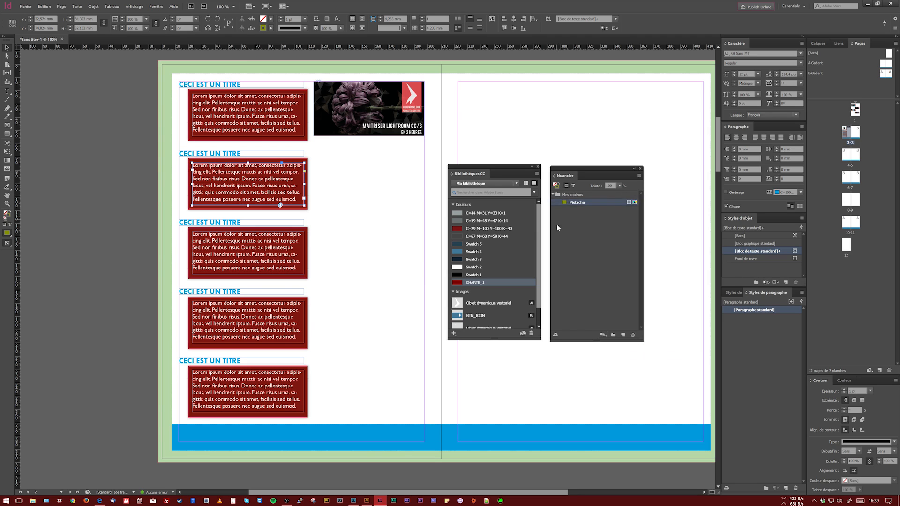
click(603, 335)
click(618, 336)
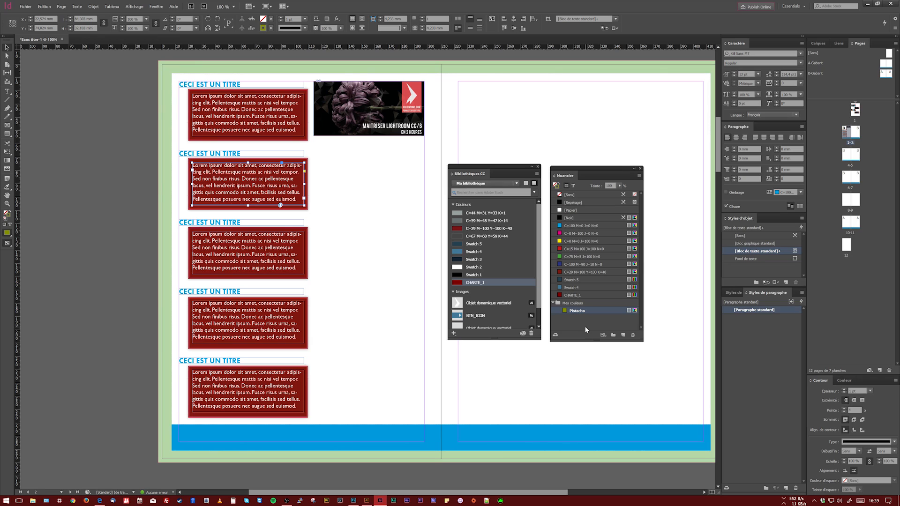
click(7, 161)
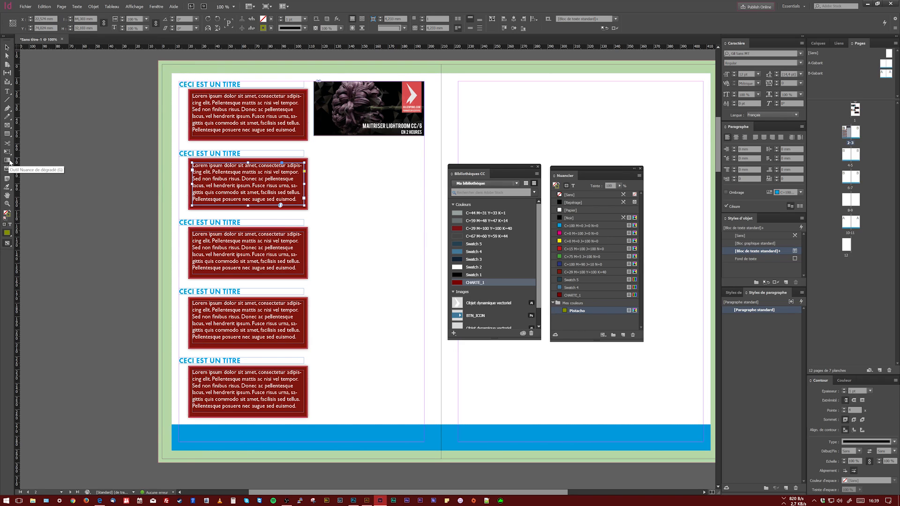
drag(347, 231, 378, 280)
mouse_move(345, 224)
mouse_down()
mouse_move(396, 327)
mouse_move(410, 206)
mouse_move(401, 268)
mouse_up()
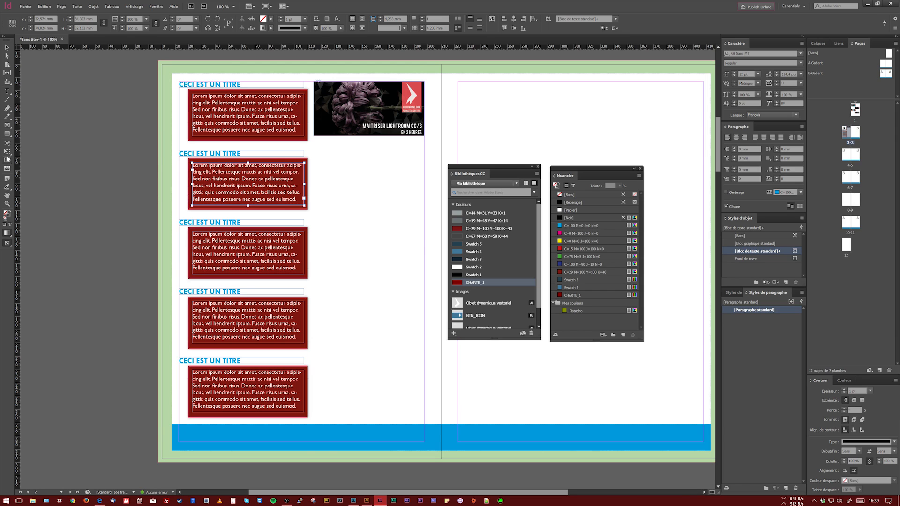
Draw a rectangle about 47 mm wide and 43 mm high on the empty area below the flower image.
click(10, 135)
mouse_move(341, 220)
mouse_down()
mouse_move(373, 230)
mouse_move(404, 276)
mouse_up()
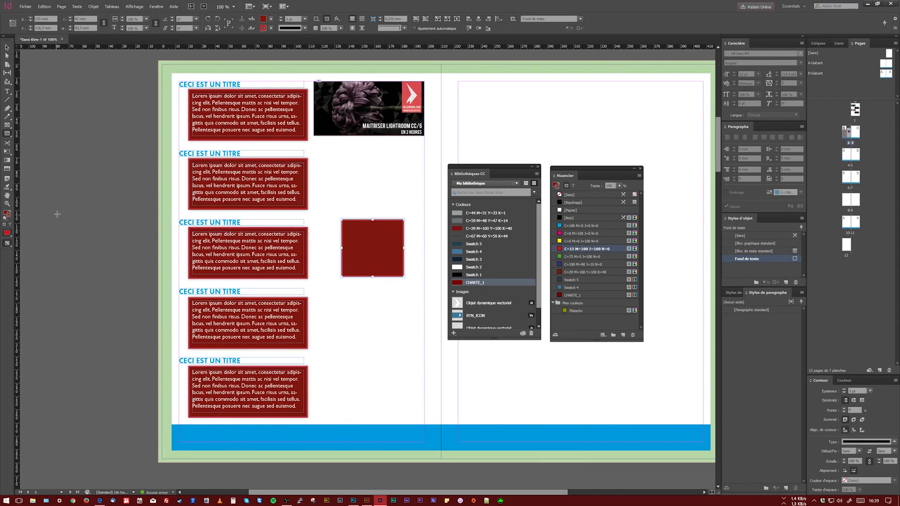
Apply a diagonal white-to-black gradient to the rectangle's fill, running from its upper-left to its lower-right corner.
click(7, 160)
drag(361, 241, 406, 283)
key(ctrl+z)
key(ctrl+z)
key(ctrl+z)
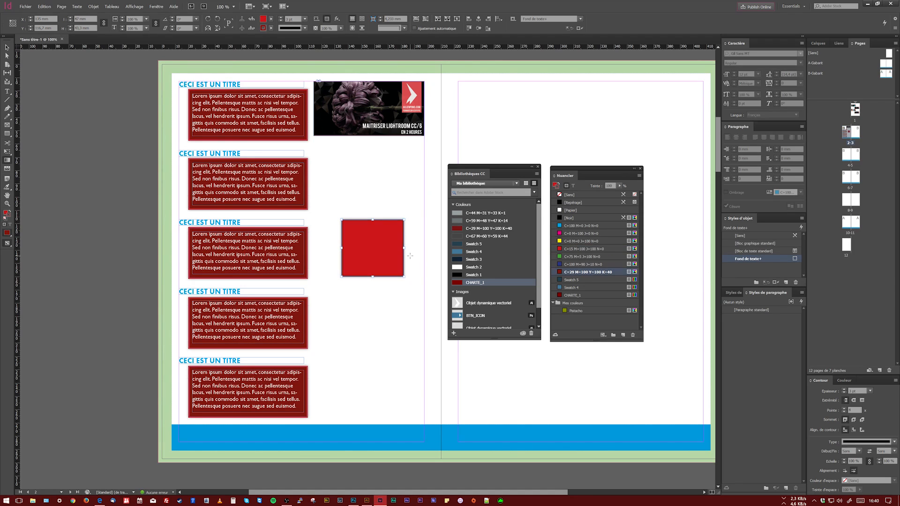
key(ctrl+z)
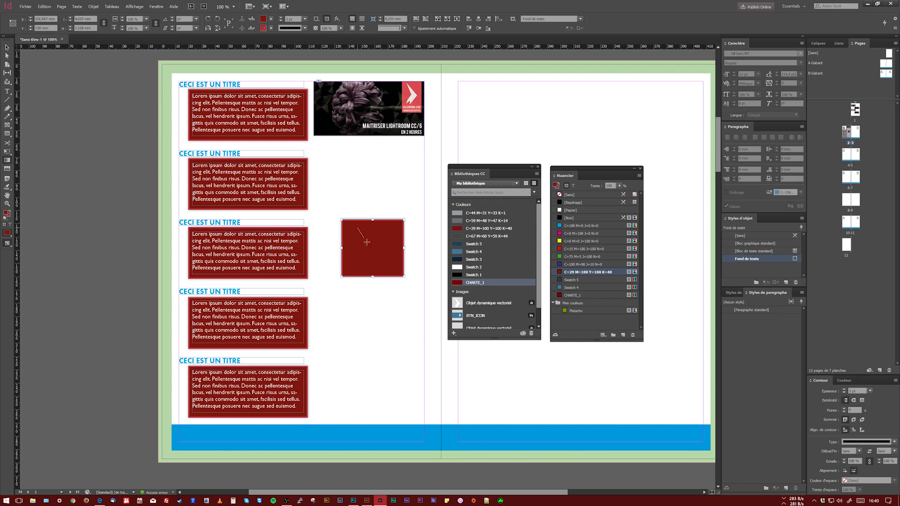
drag(358, 231, 391, 269)
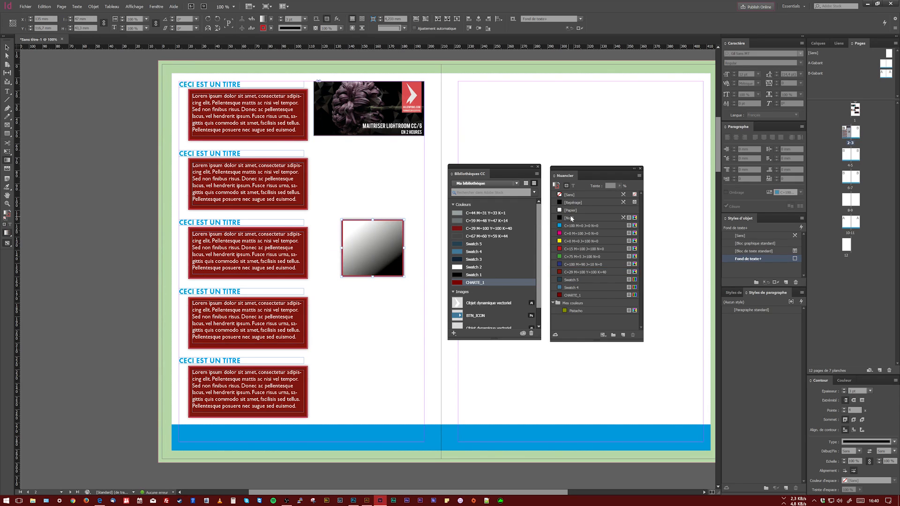
Detach the Couleur panel and arrange it in a row with the Bibliothèques CC and Nuancier panels.
drag(844, 386, 358, 175)
drag(588, 171, 644, 164)
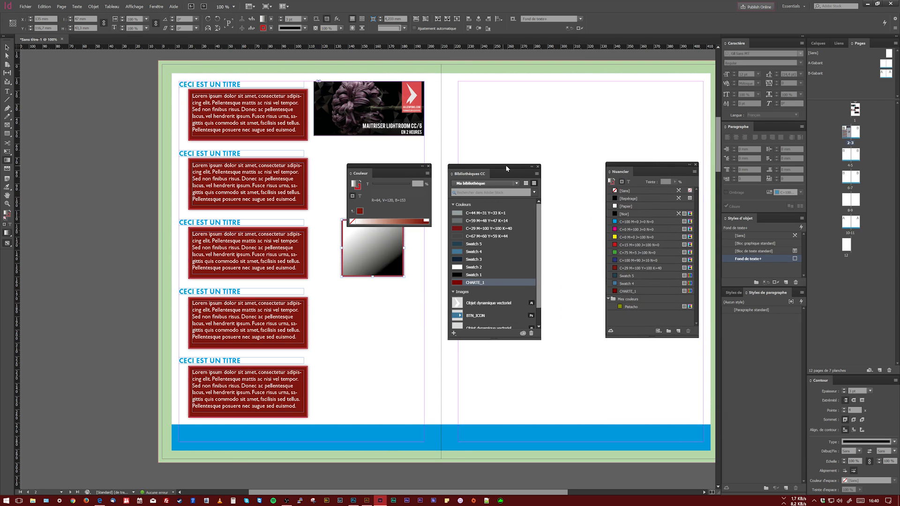
drag(502, 165, 564, 161)
drag(386, 164, 458, 173)
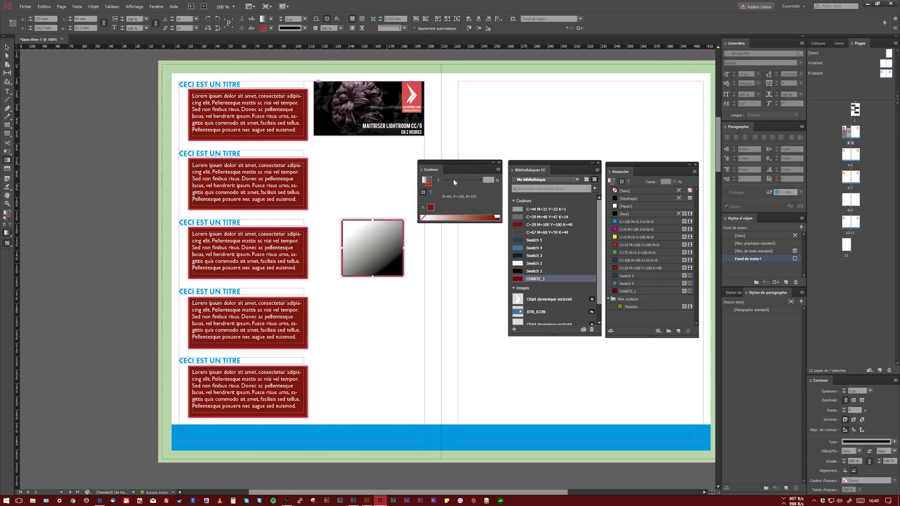
Try a solid light green fill on the rectangle and restore its gradient.
click(427, 184)
double_click(427, 182)
drag(438, 191, 383, 288)
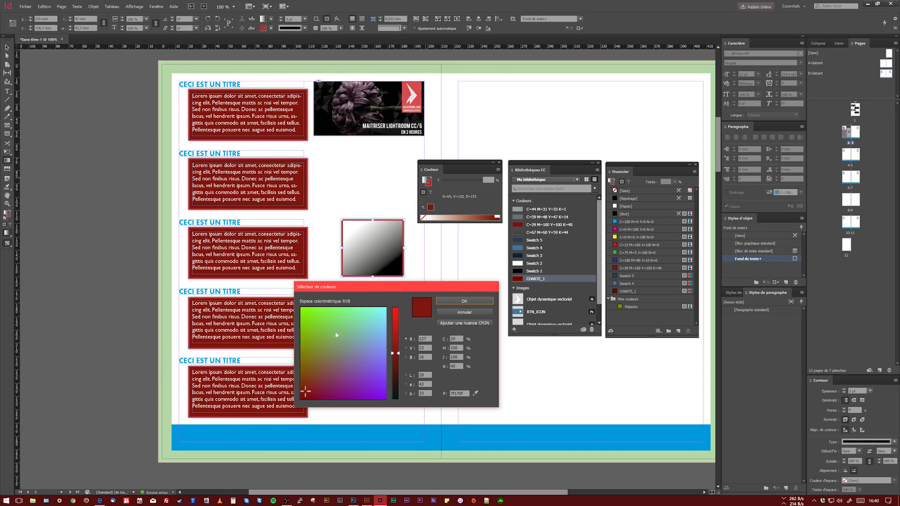
click(341, 311)
click(462, 302)
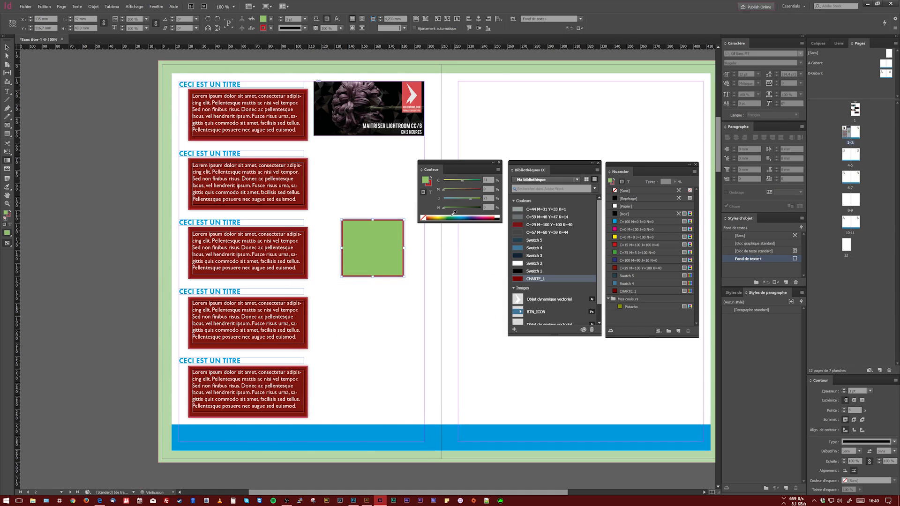
key(.)
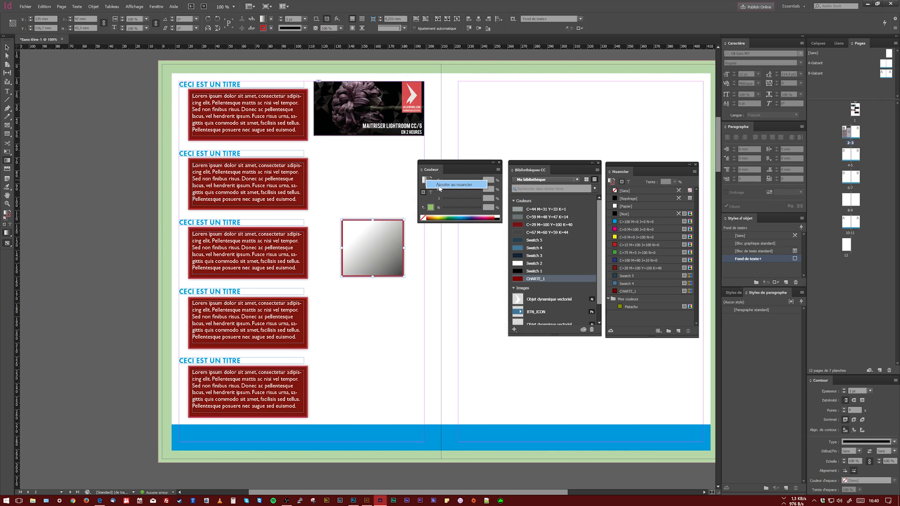
click(444, 170)
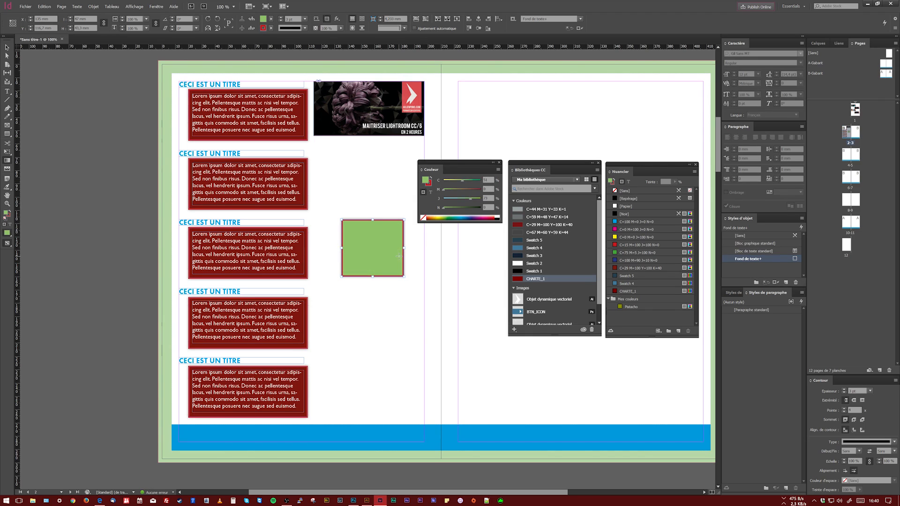
click(45, 7)
click(61, 13)
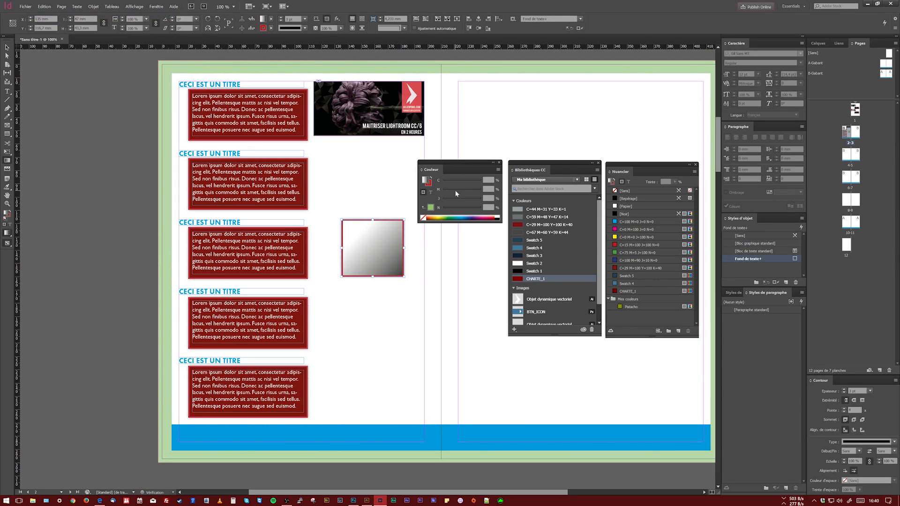
Display the Dégradé panel and place it below the floating Couleur panel.
click(498, 170)
mouse_move(466, 168)
mouse_down()
mouse_move(448, 162)
mouse_move(460, 160)
mouse_up()
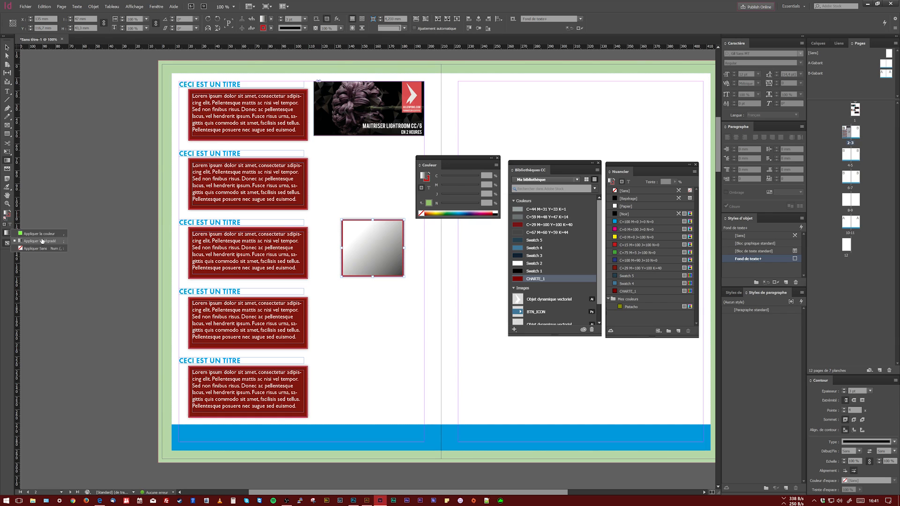
click(7, 233)
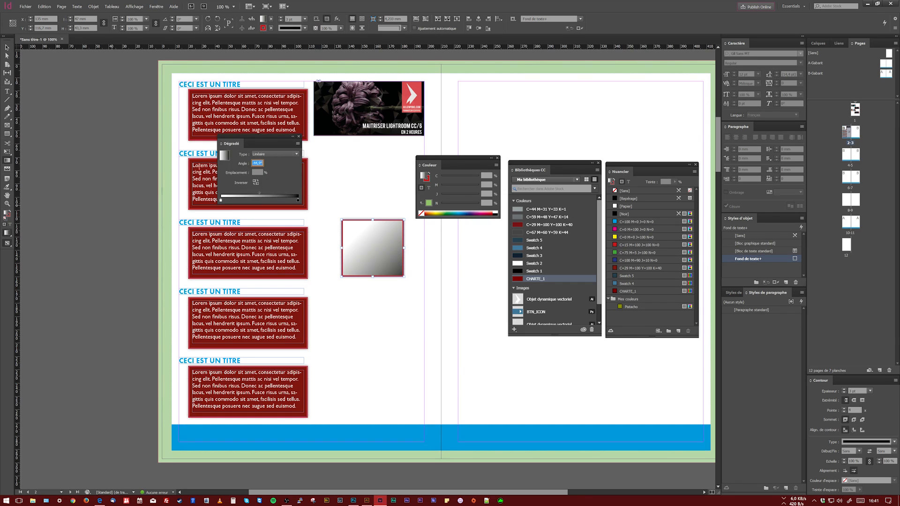
drag(238, 139, 437, 226)
click(156, 7)
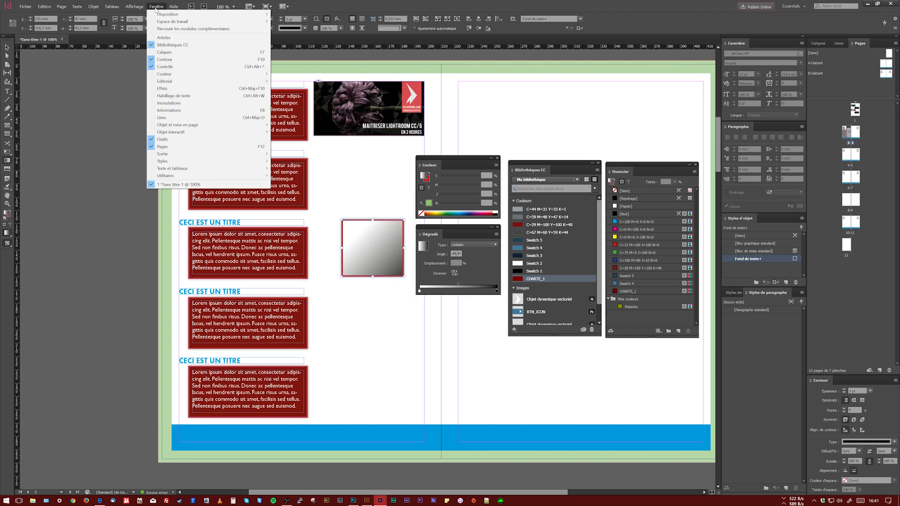
mouse_move(162, 74)
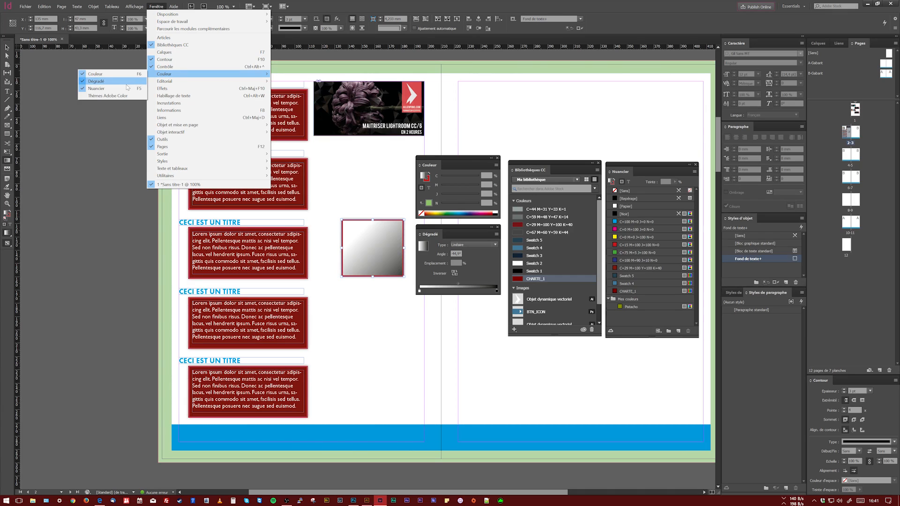
click(155, 6)
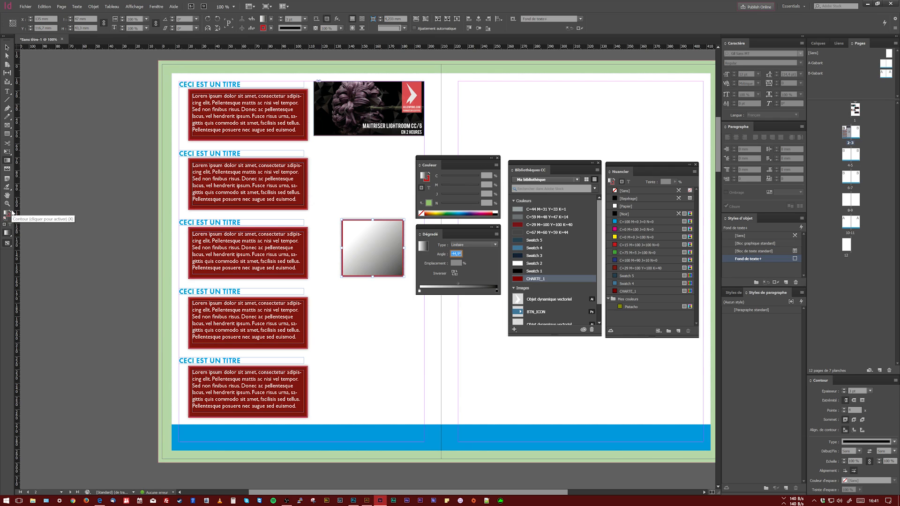
Realign the Dégradé panel so that it sits directly against the underside of the Couleur panel.
drag(436, 167, 432, 169)
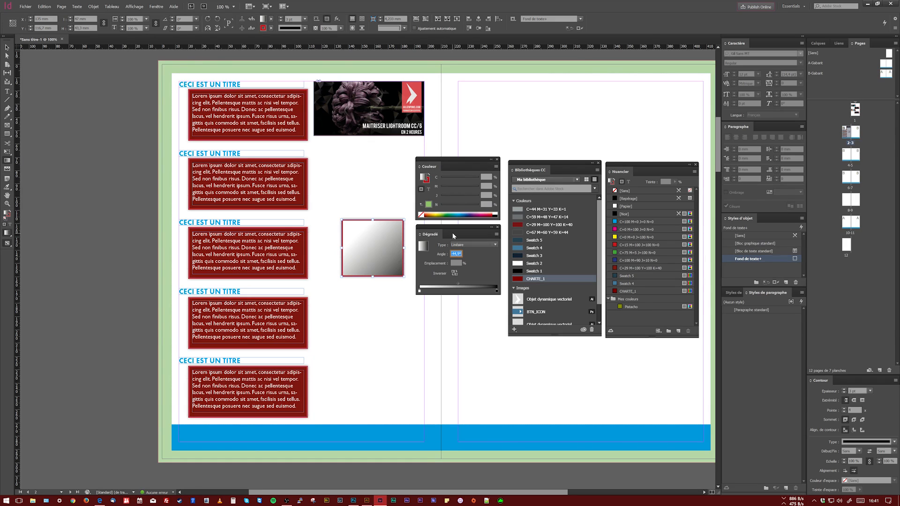
drag(456, 232, 458, 255)
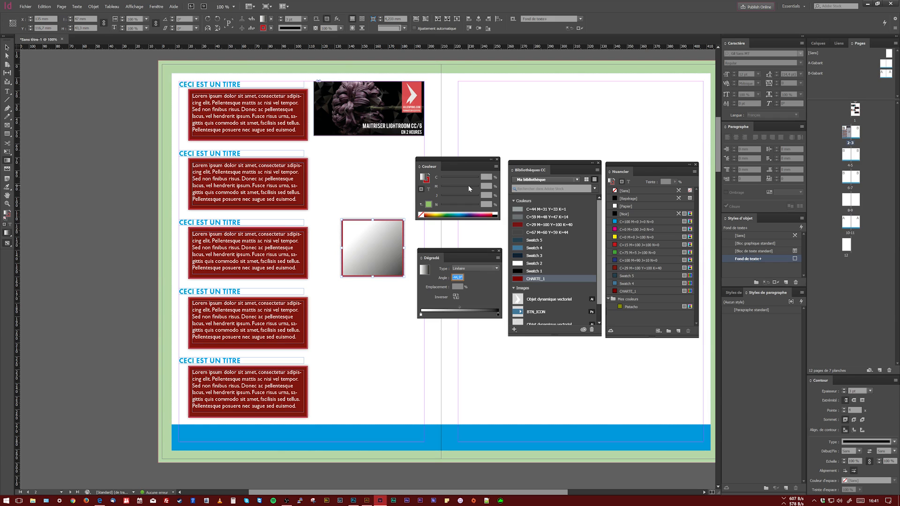
drag(455, 253, 453, 226)
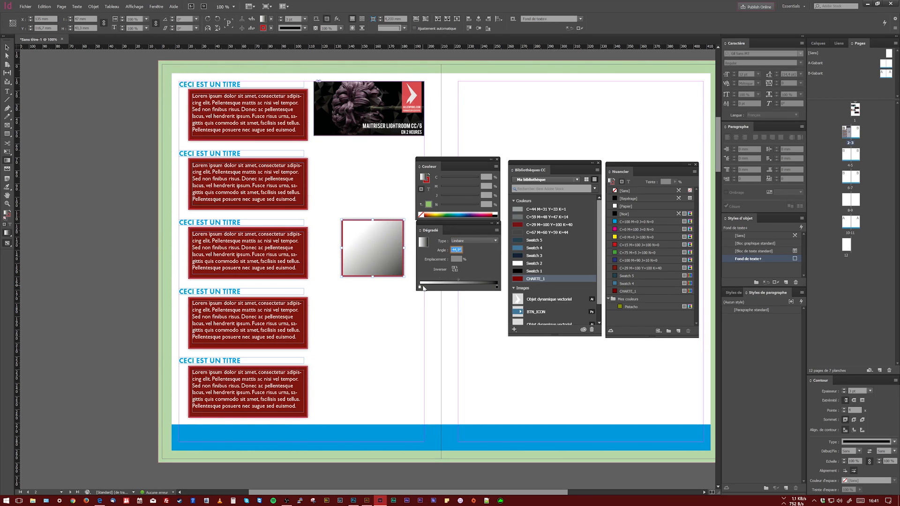
Try the Radial type on the rectangle's gradient and return it to Linéaire.
mouse_move(436, 289)
mouse_down()
mouse_move(446, 287)
mouse_move(420, 287)
mouse_up()
click(488, 241)
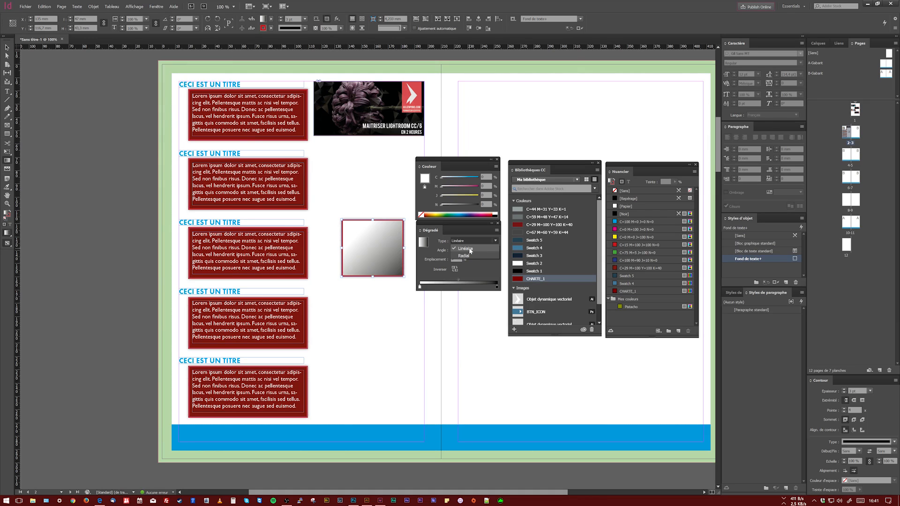
click(471, 257)
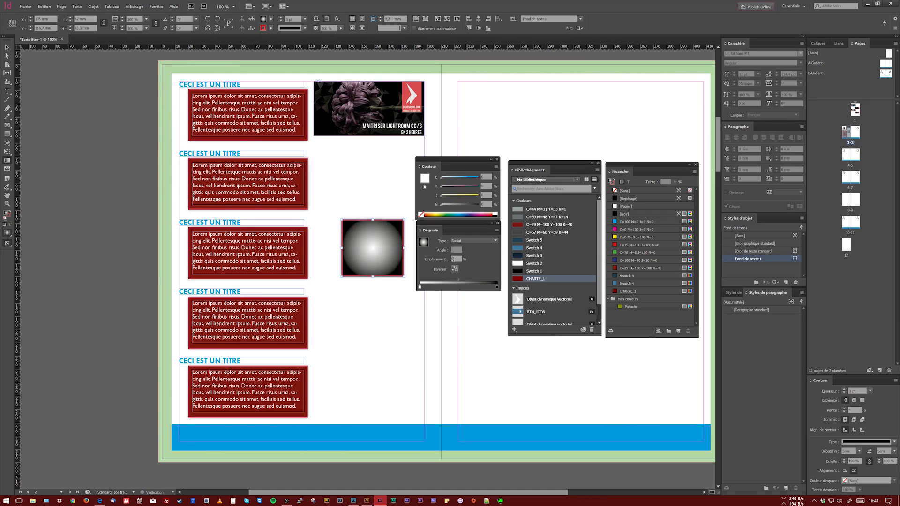
click(471, 240)
click(457, 249)
Redraw the linear gradient vertically across the rectangle and set its angle to 90°.
drag(376, 228, 376, 306)
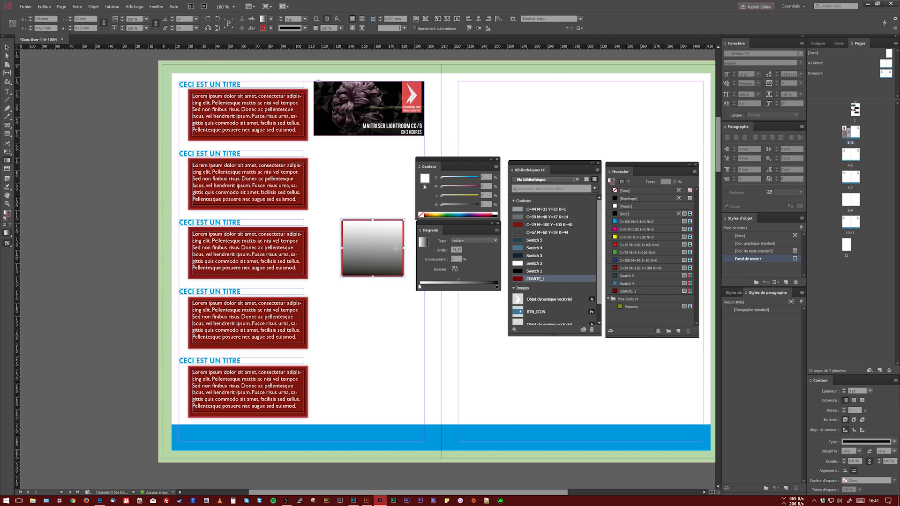
click(460, 250)
text(90)
Recolour the gradient's white start stop to a strong red with 100% magenta, a high yellow share and a little cyan and black.
click(421, 286)
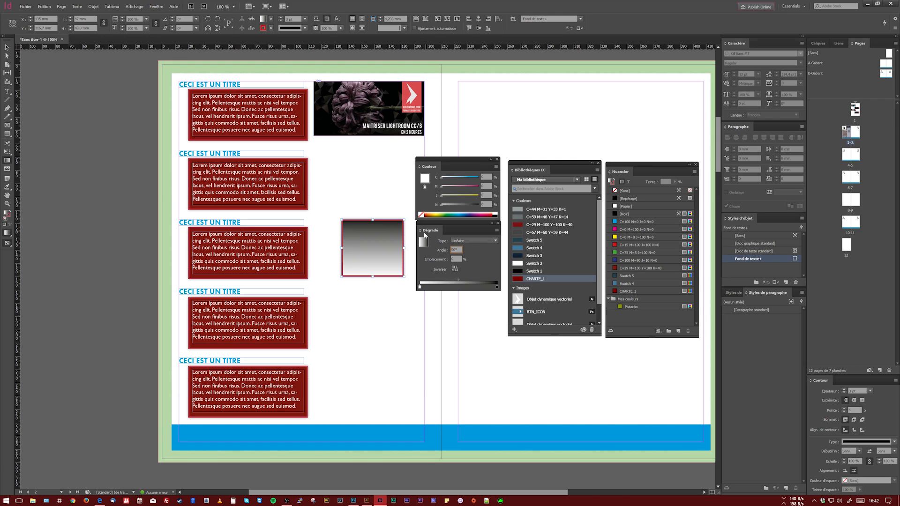
drag(453, 188, 479, 188)
click(460, 205)
click(459, 195)
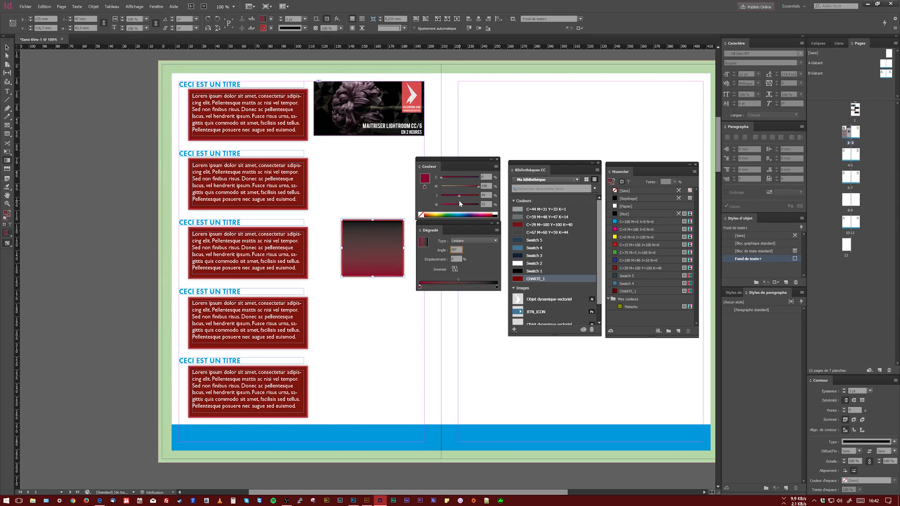
drag(457, 204, 441, 204)
click(449, 178)
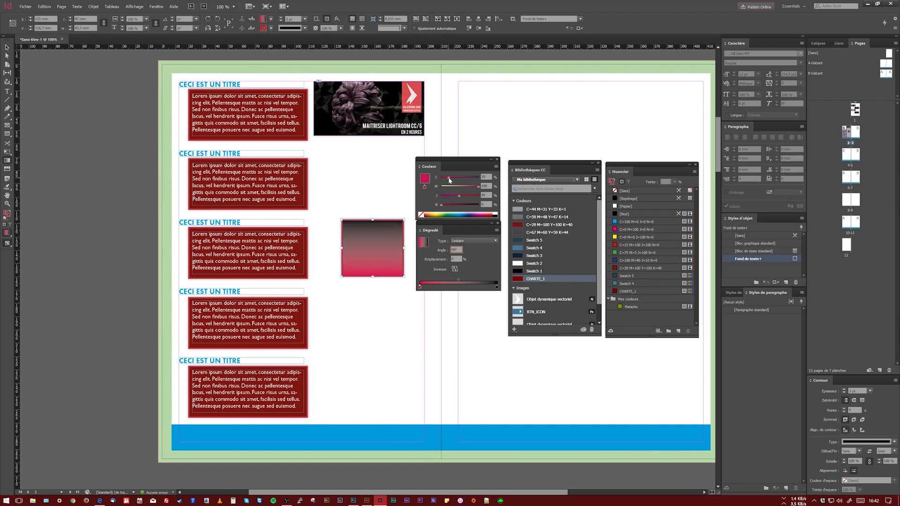
click(448, 206)
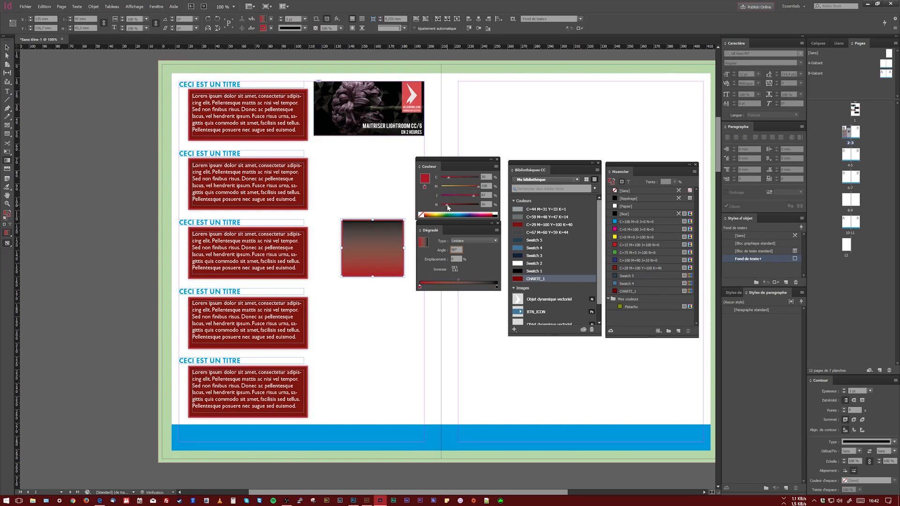
Show the colour of the gradient's black end stop as CMYK values.
click(498, 286)
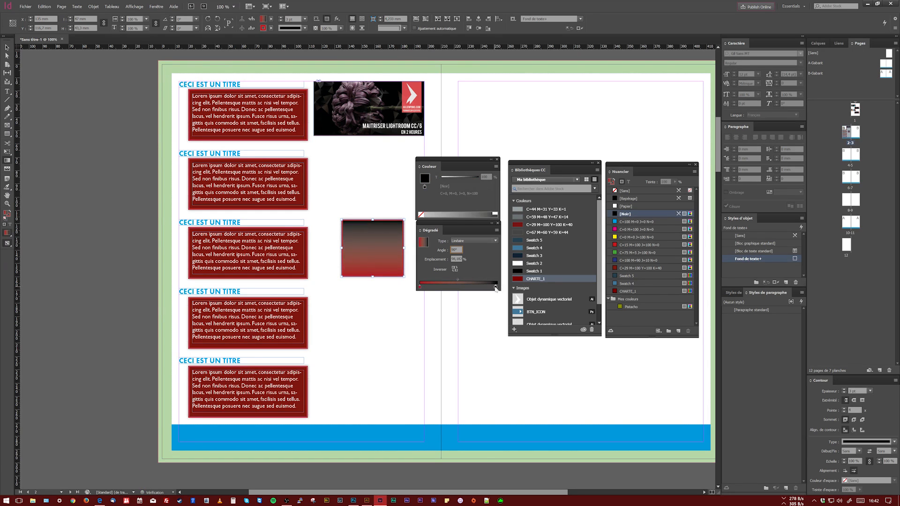
click(493, 167)
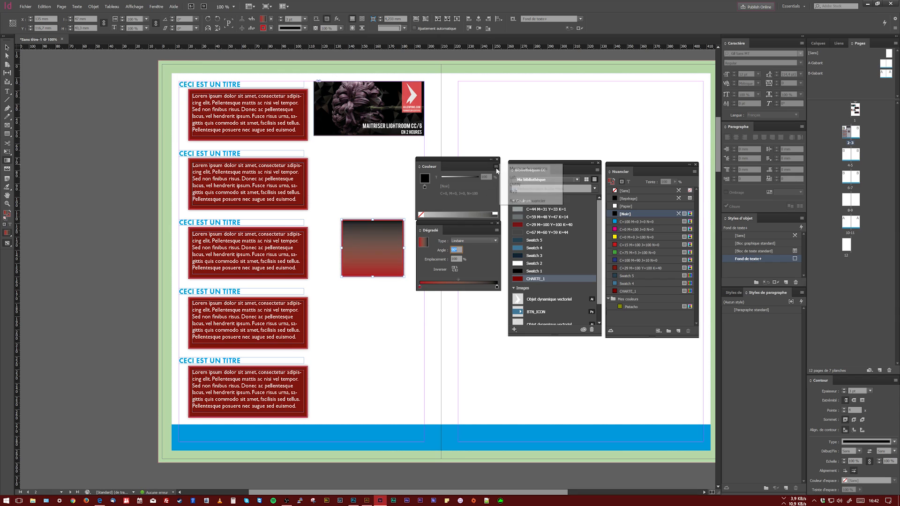
click(521, 186)
Give the gradient's end stop an orange-red colour and undo the accidental removal of the rectangle's fill.
click(424, 215)
click(423, 215)
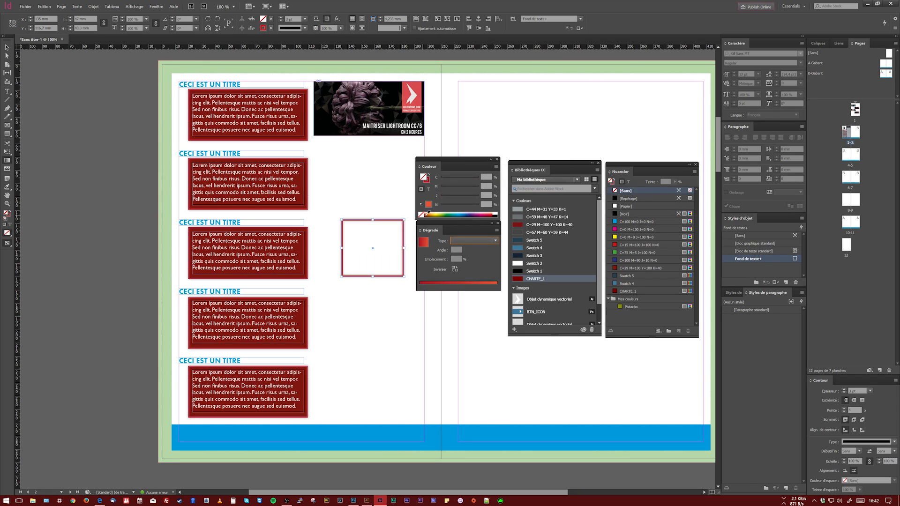
click(428, 214)
click(44, 6)
click(52, 14)
click(44, 7)
click(47, 16)
key(ctrl+z)
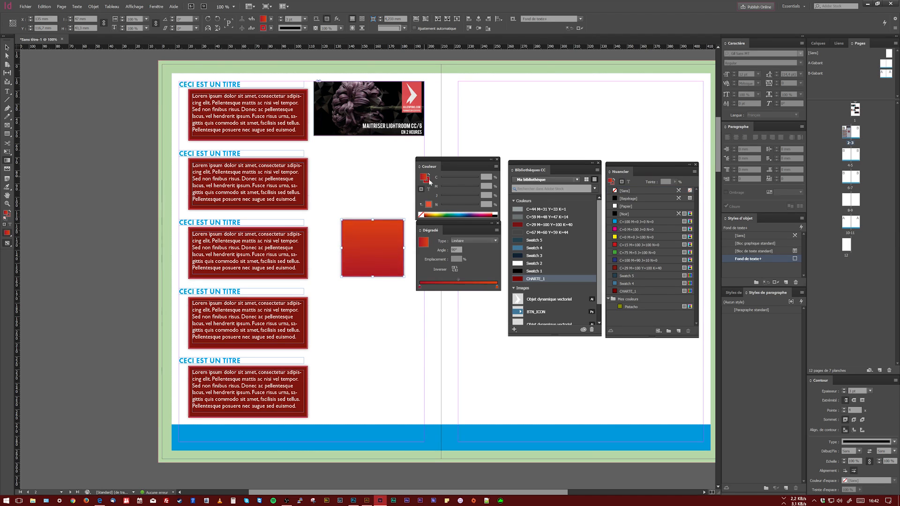
Recolour the gradient's end stop to a lighter red by adjusting its magenta, yellow and black values.
click(496, 286)
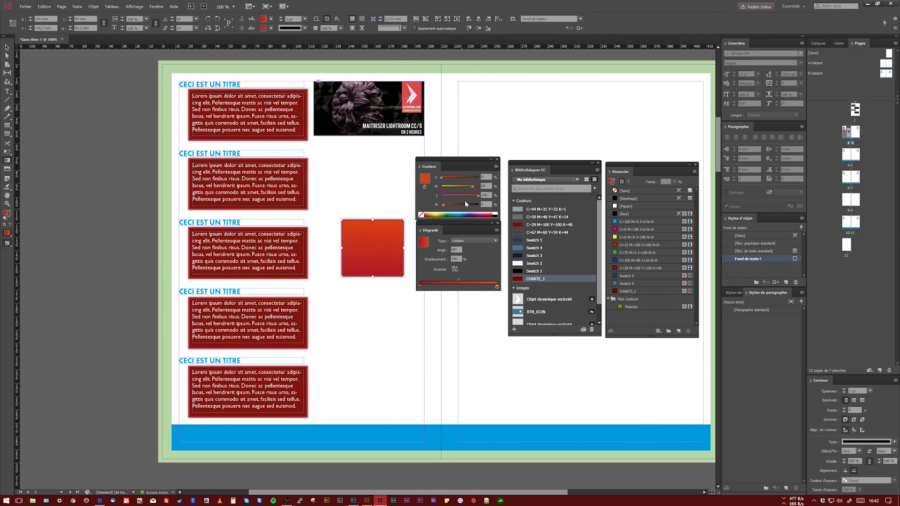
click(447, 204)
drag(472, 188, 443, 205)
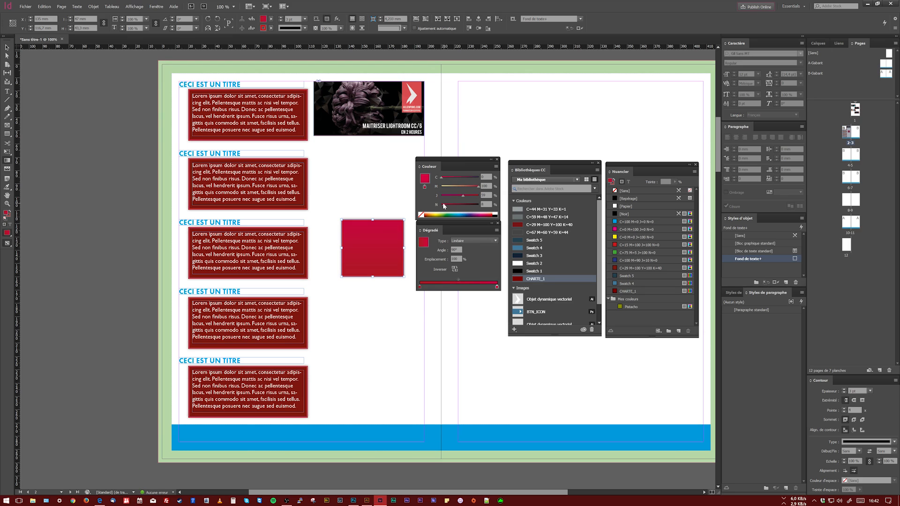
click(470, 186)
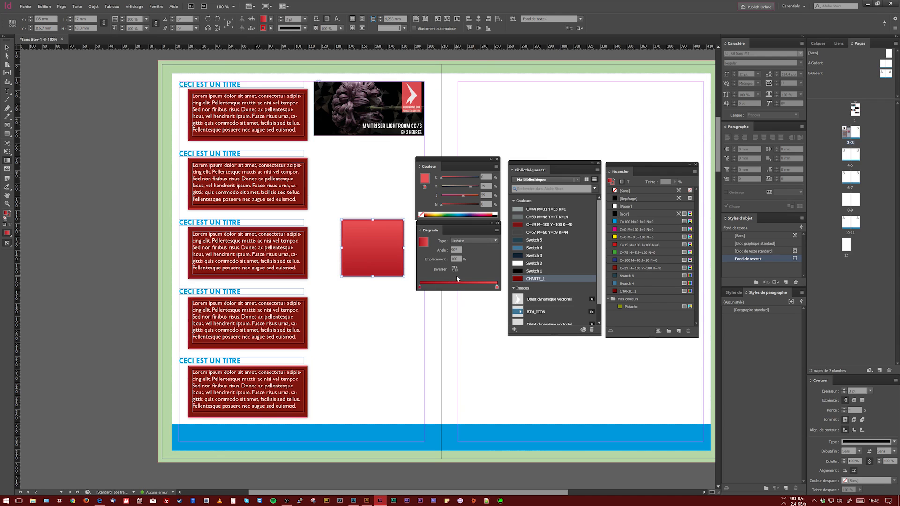
Add an intermediate gradient stop at about 20% and colour it bright crimson with 100% magenta.
mouse_move(459, 280)
mouse_down()
mouse_move(428, 281)
mouse_move(485, 277)
mouse_move(446, 280)
mouse_move(460, 280)
mouse_up()
click(436, 288)
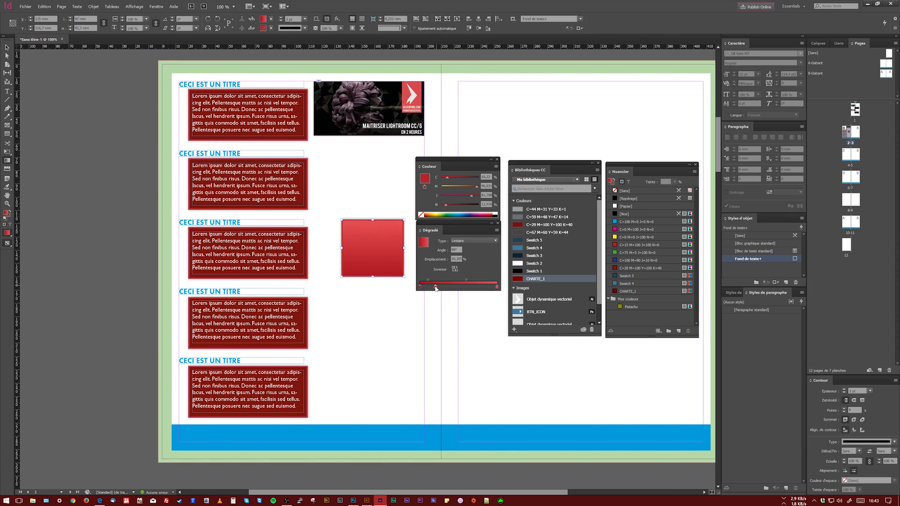
click(465, 187)
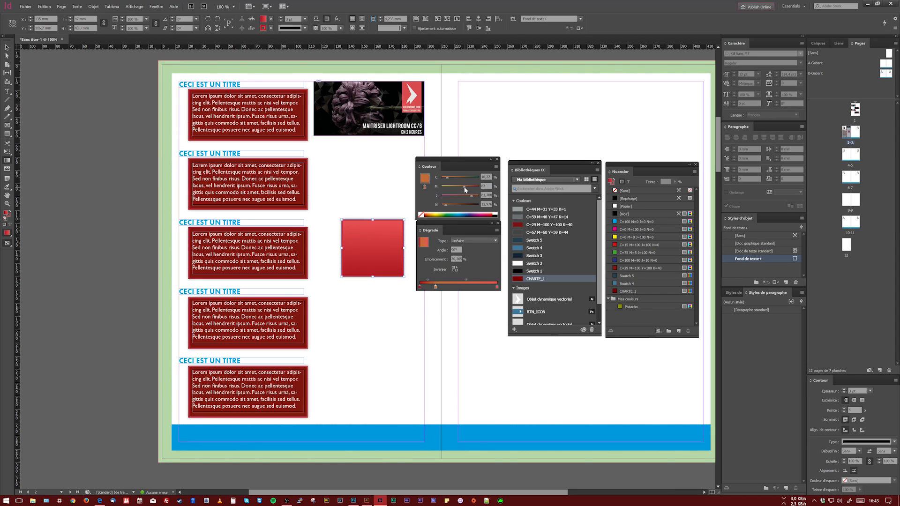
click(434, 214)
click(478, 186)
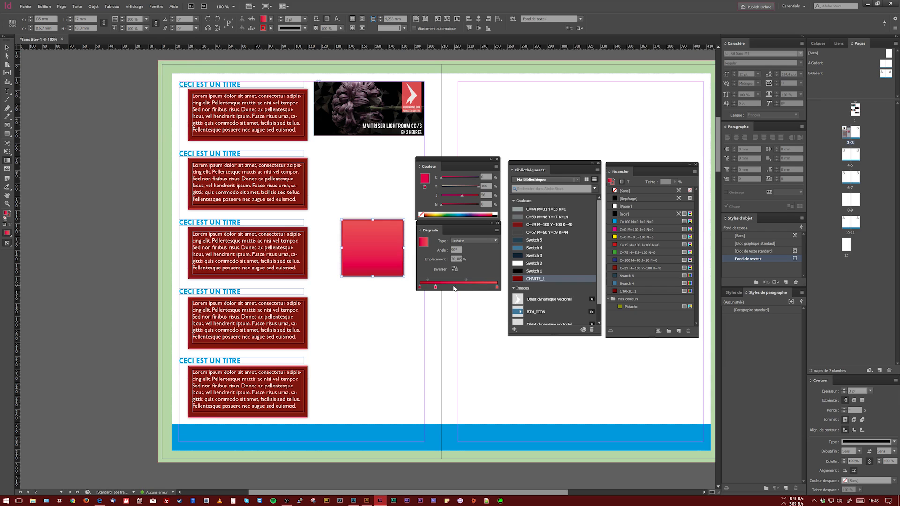
Add gradient stops right beside the crimson one and turn the middle one white for a thin bright band.
click(439, 286)
click(443, 287)
drag(444, 288, 439, 287)
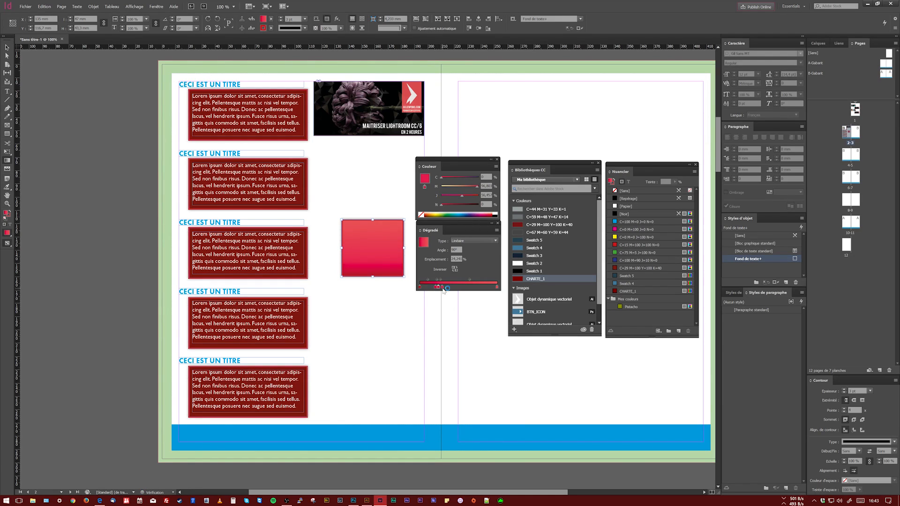
click(459, 186)
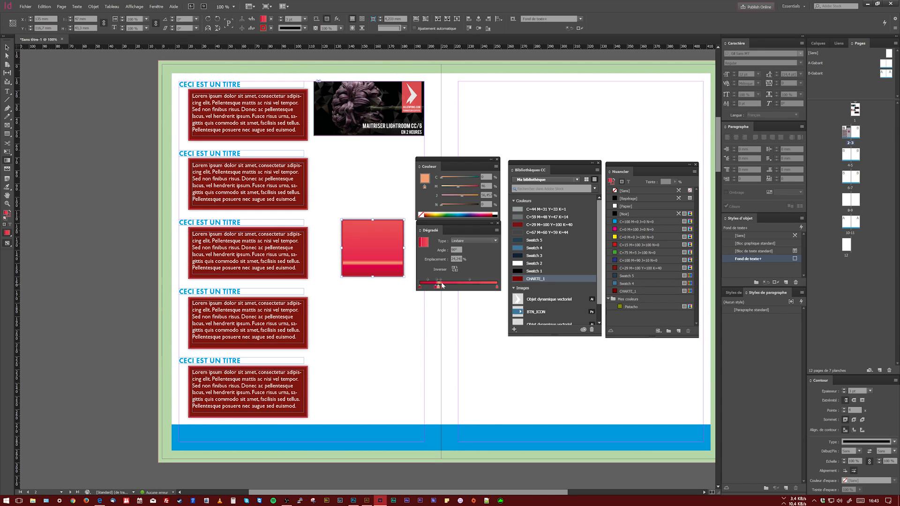
drag(463, 195, 428, 188)
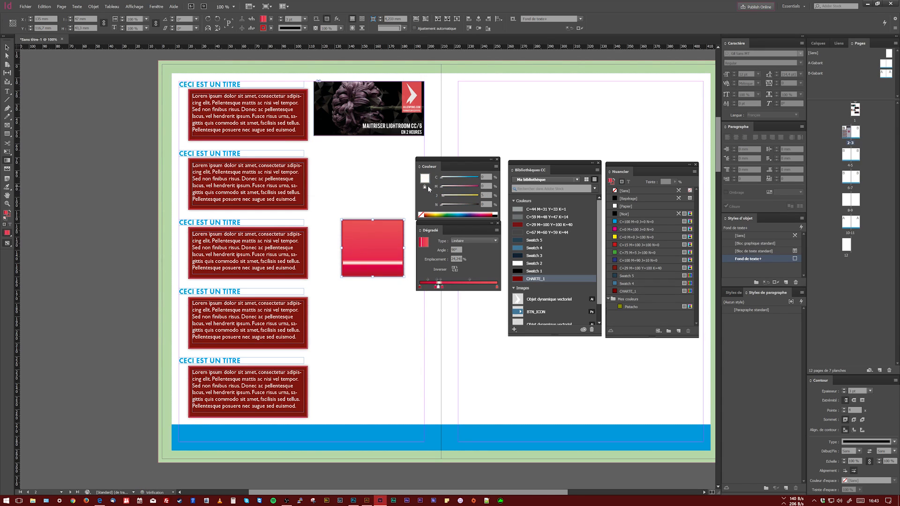
Rearrange the gradient stops around the white one so the colour jumps sharply from white to crimson.
mouse_move(441, 287)
mouse_down()
mouse_move(465, 287)
mouse_move(441, 291)
mouse_up()
click(437, 287)
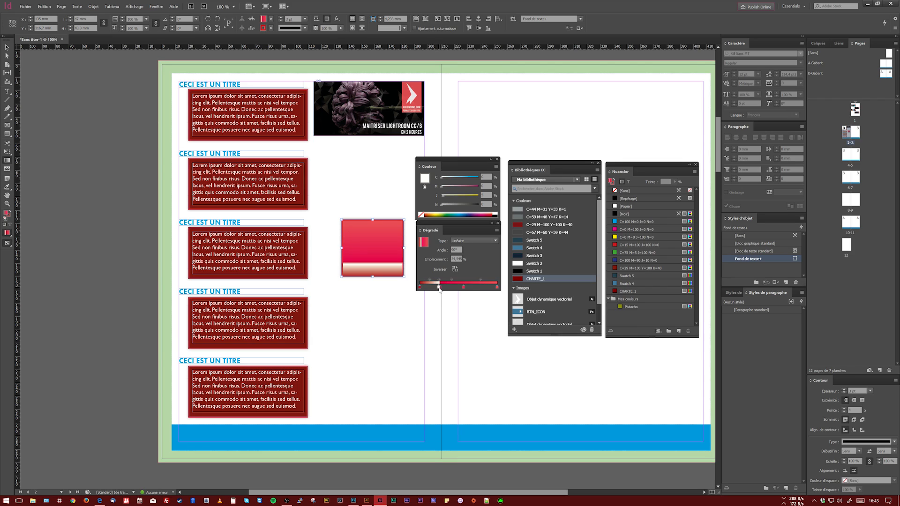
drag(439, 288, 440, 288)
Set the gradient's angle to -90° and save the gradient as a new swatch.
click(431, 250)
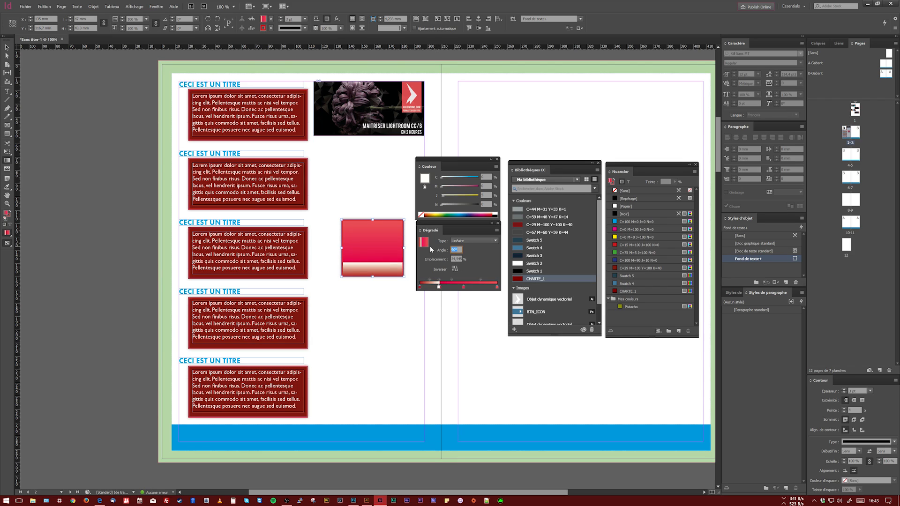
text(-90)
key(Tab)
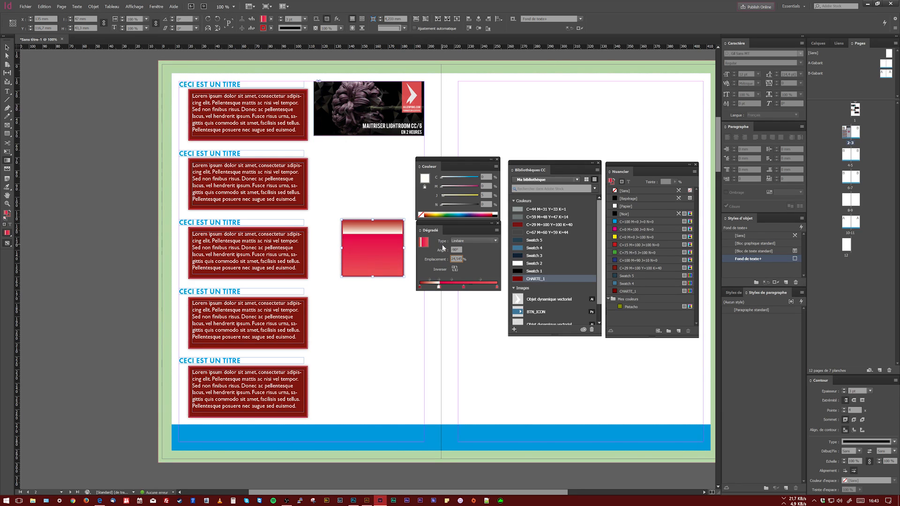
click(679, 331)
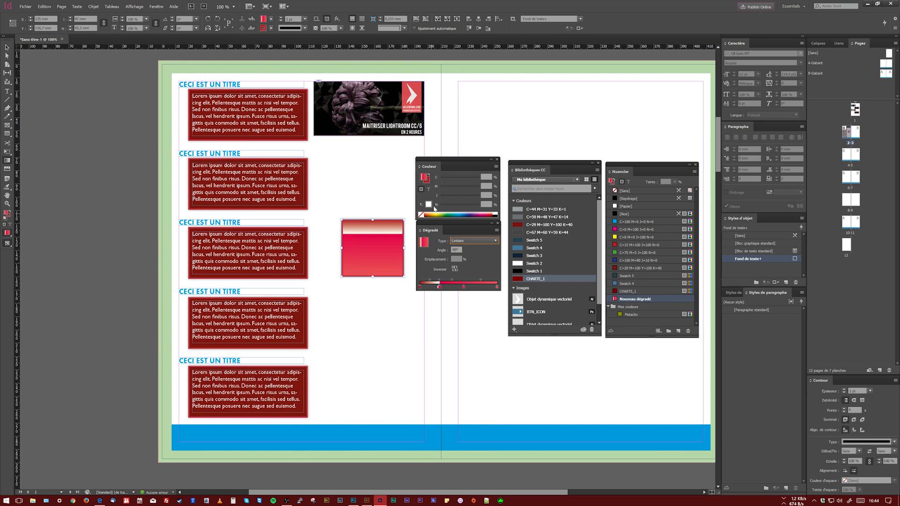
Swap the rectangle's fill and stroke so the gradient goes on the stroke, and reduce the red fill's tint to 0%.
key(comma)
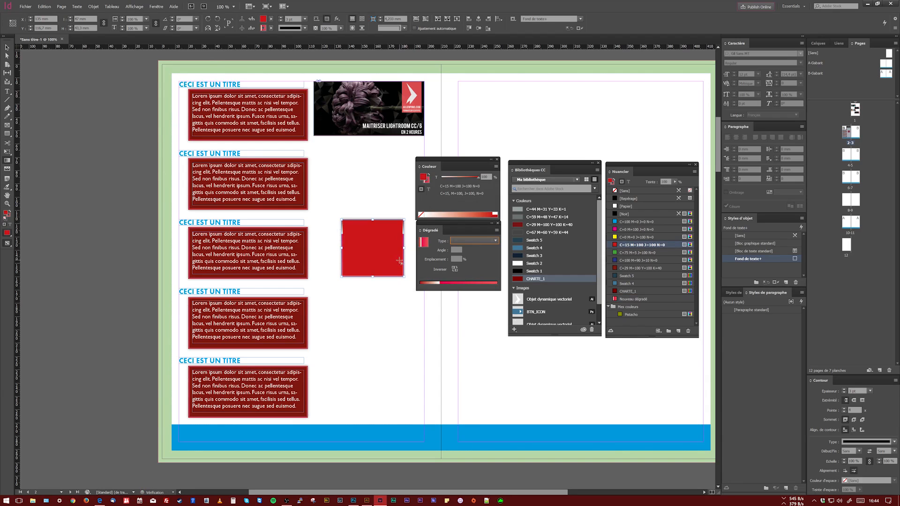
click(7, 203)
click(494, 214)
drag(393, 246, 414, 216)
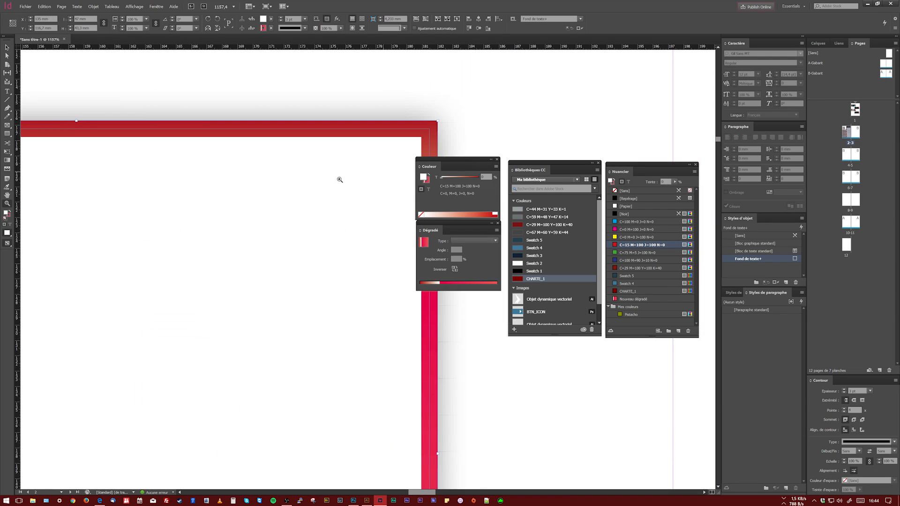
alt+click(287, 216)
drag(366, 327, 209, 182)
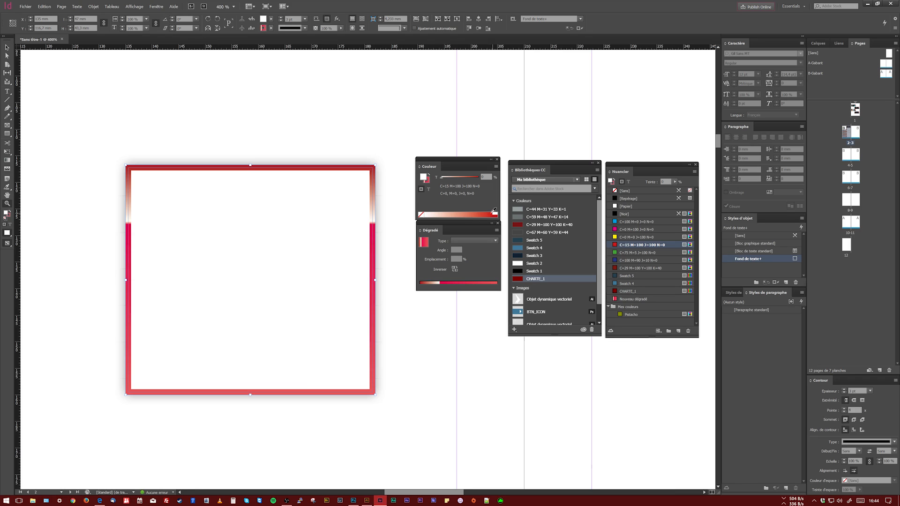
Fill the rectangle with the library colour Swatch 1 at full tint, and swap its fill and stroke back and forth once.
click(523, 272)
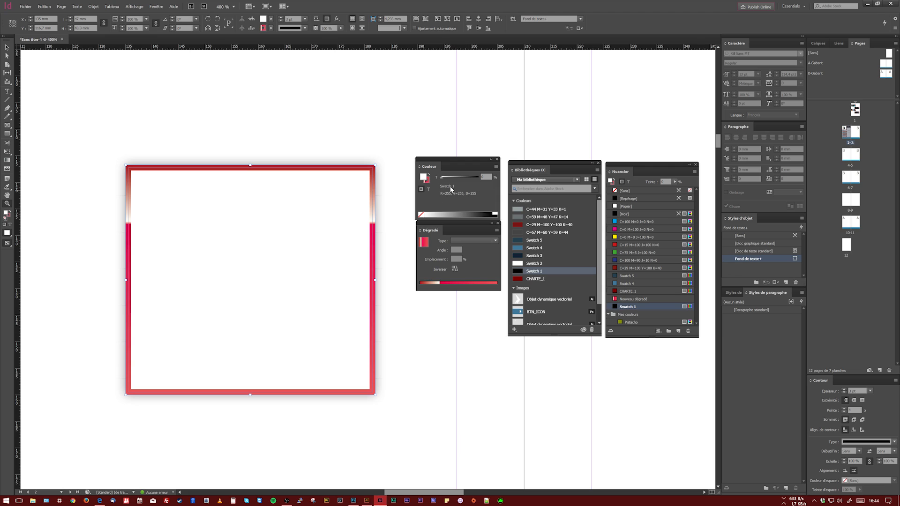
click(493, 215)
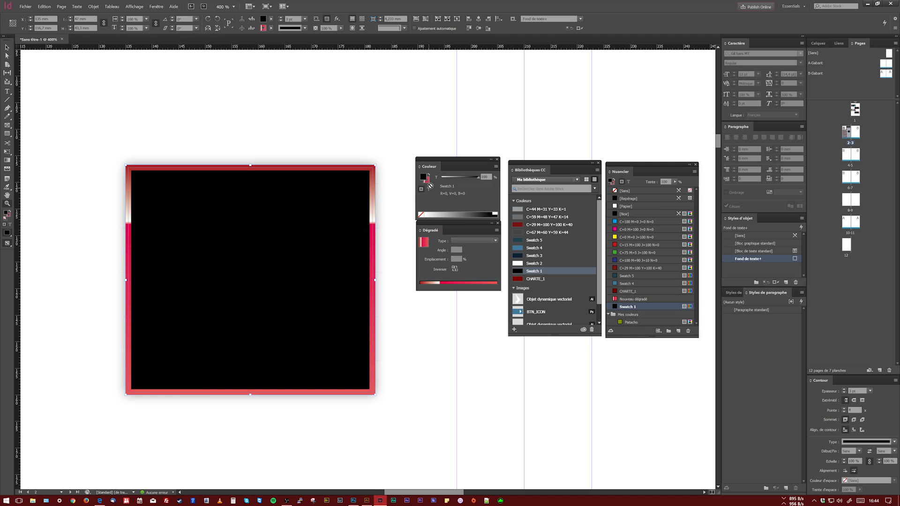
key(ctrl+z)
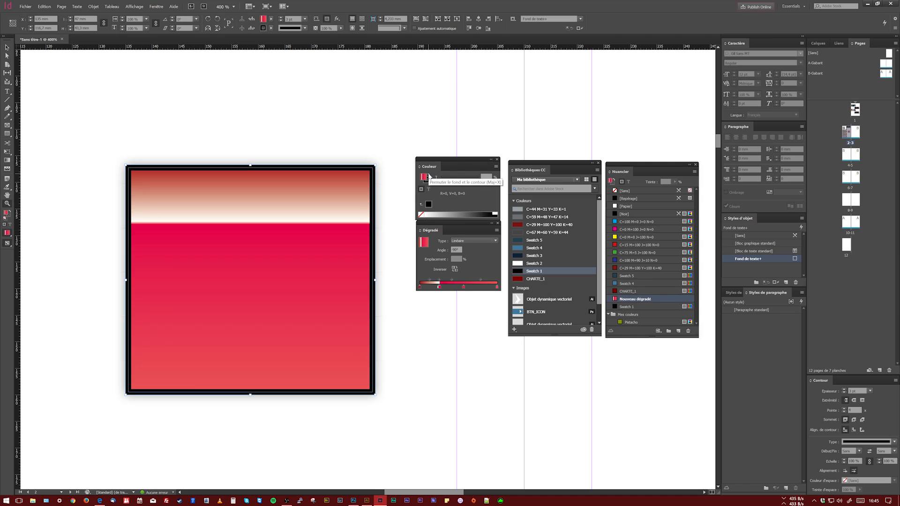
key(ctrl+shift+z)
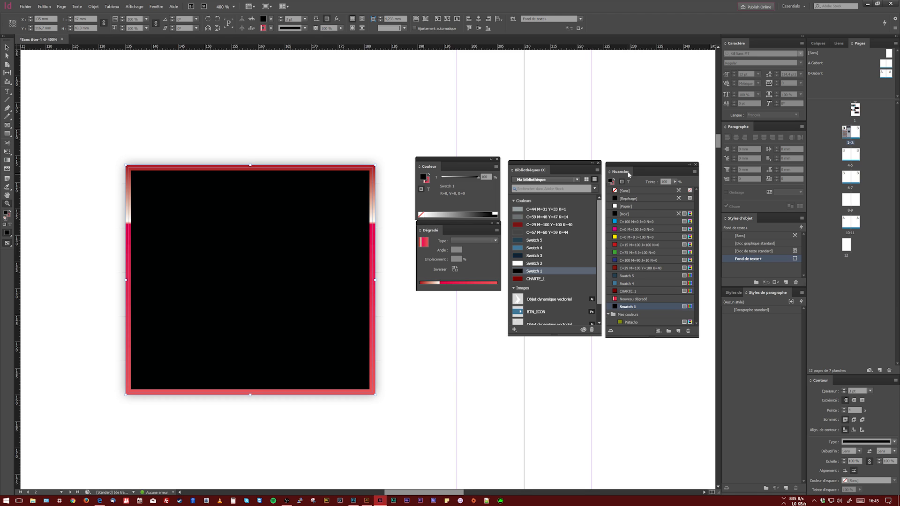
Align the Bibliothèques CC and Nuancier panels with the upper edge of the Couleur panel.
mouse_move(550, 167)
mouse_down()
mouse_move(530, 160)
mouse_move(549, 161)
mouse_up()
drag(630, 170, 629, 164)
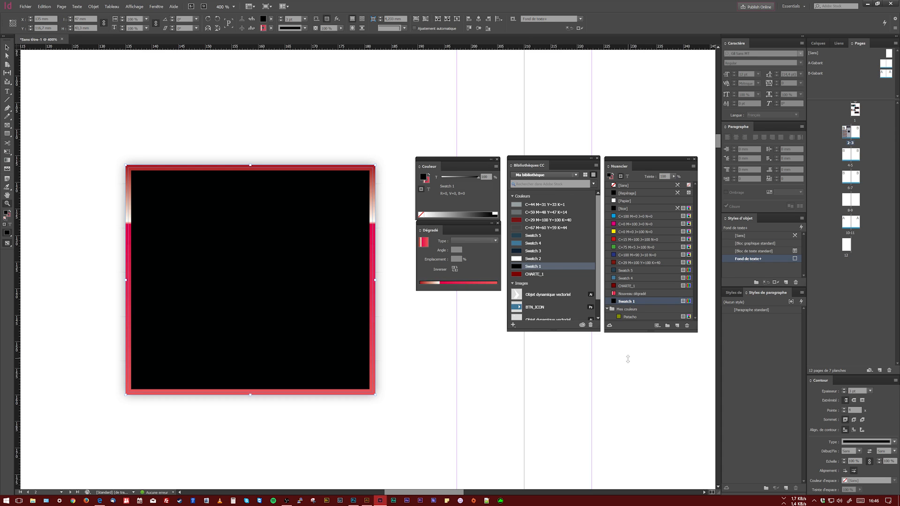
Try the Swatch 4 and CHARTE_1 swatches as the rectangle's fill.
click(631, 280)
click(632, 287)
click(629, 277)
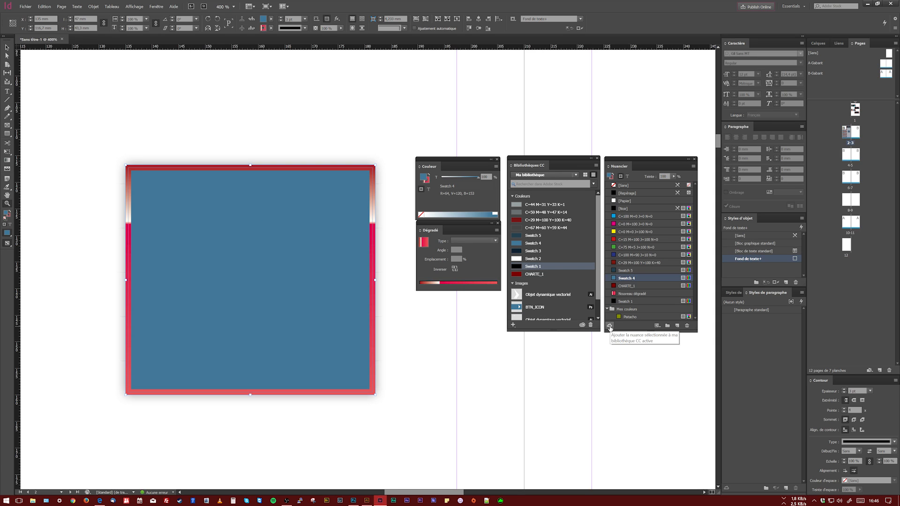
click(627, 285)
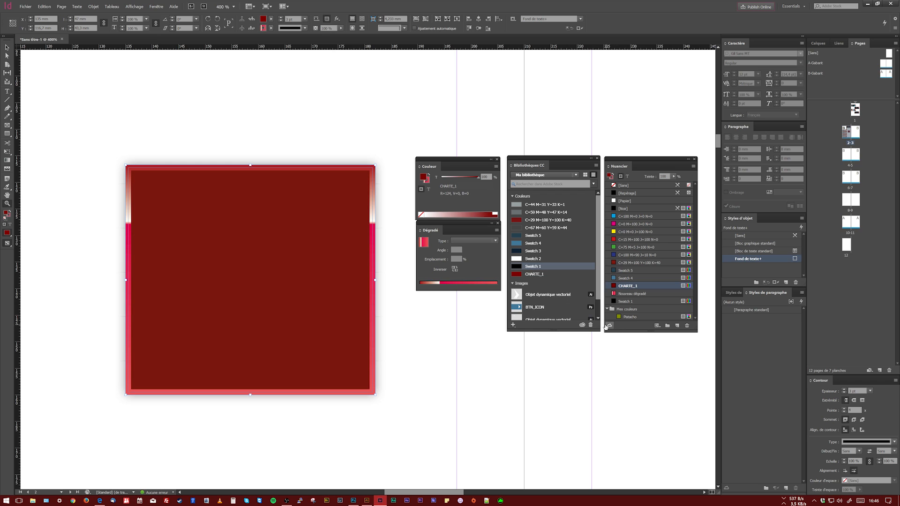
Fill the rectangle with the Pistacho swatch and add that swatch to the active CC library.
click(639, 316)
click(609, 325)
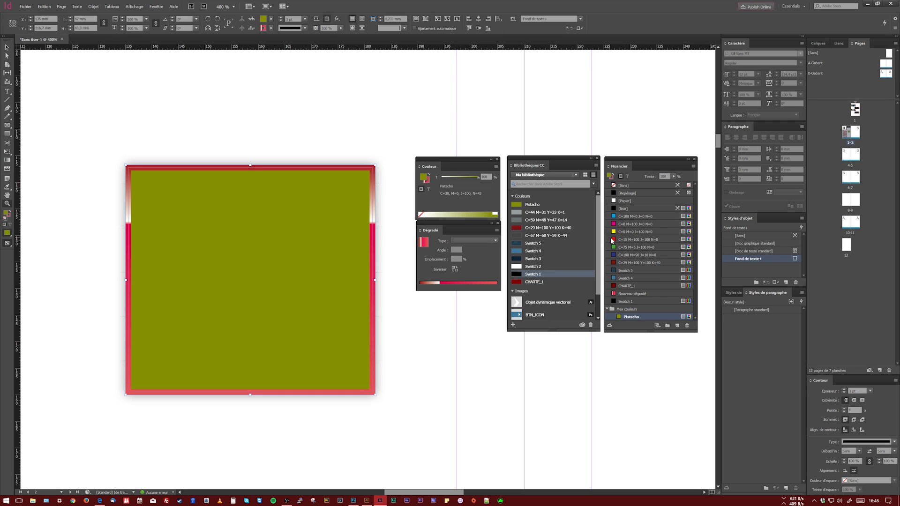
Fill the rectangle with the Nouveau dégradé gradient swatch.
click(628, 293)
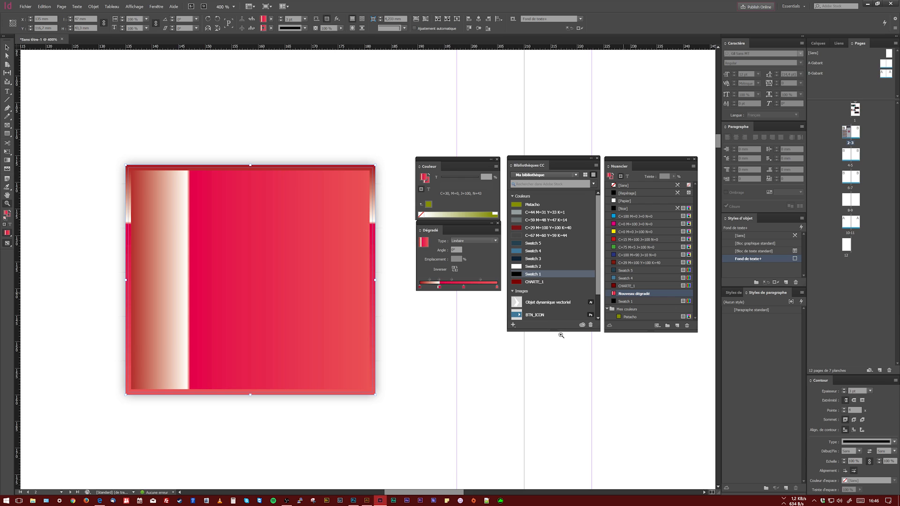
scroll(577, 253, down, 2)
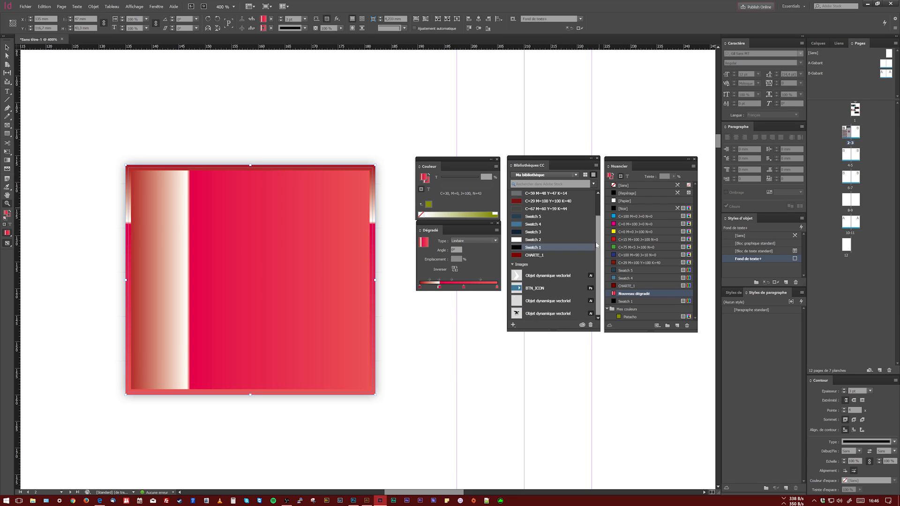
scroll(576, 241, up, 2)
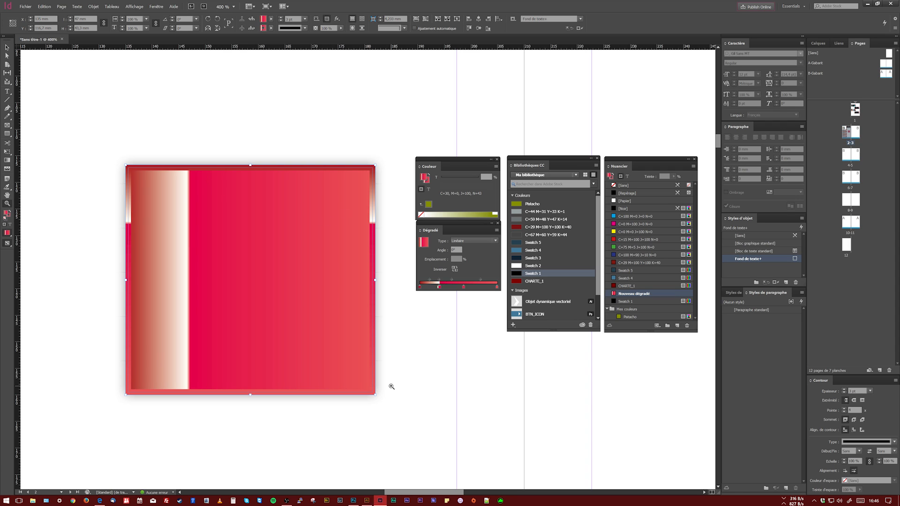
Make the Bibliothèques CC panel slightly taller and look through its stored colours and images.
drag(535, 331, 535, 348)
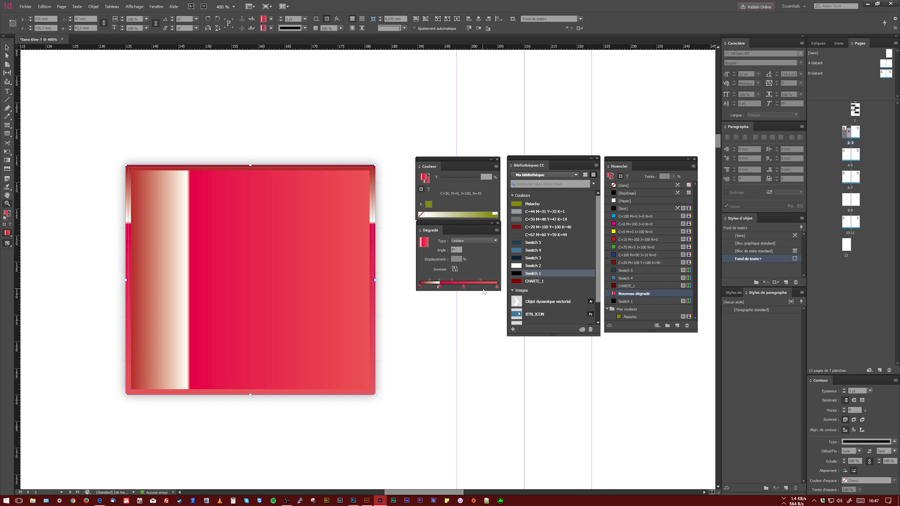
scroll(567, 244, down, 1)
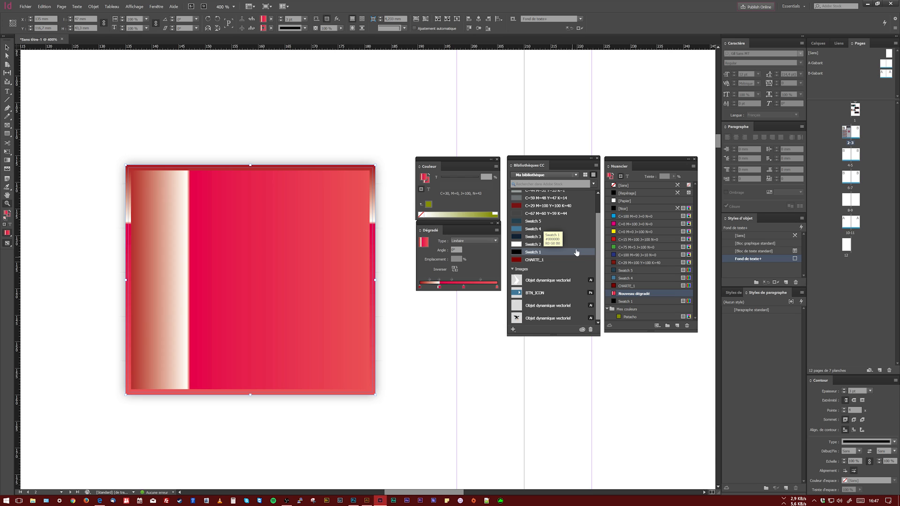
scroll(557, 246, up, 2)
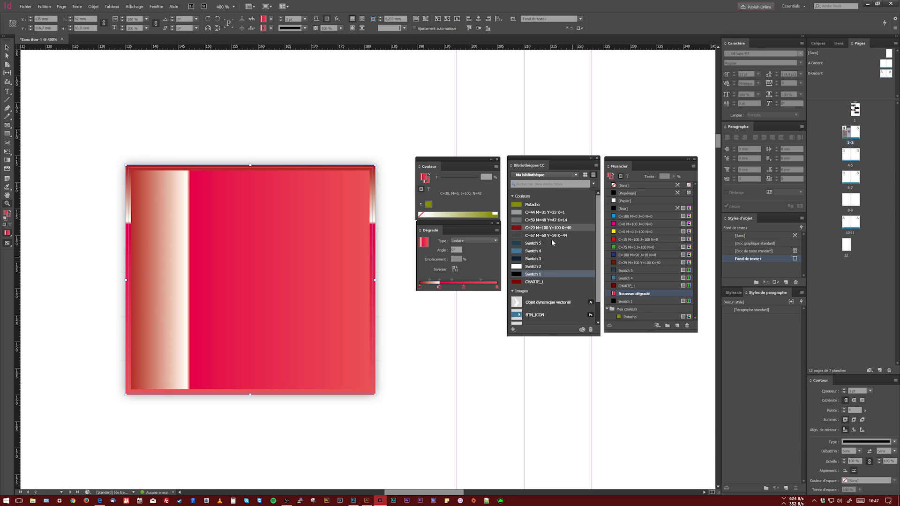